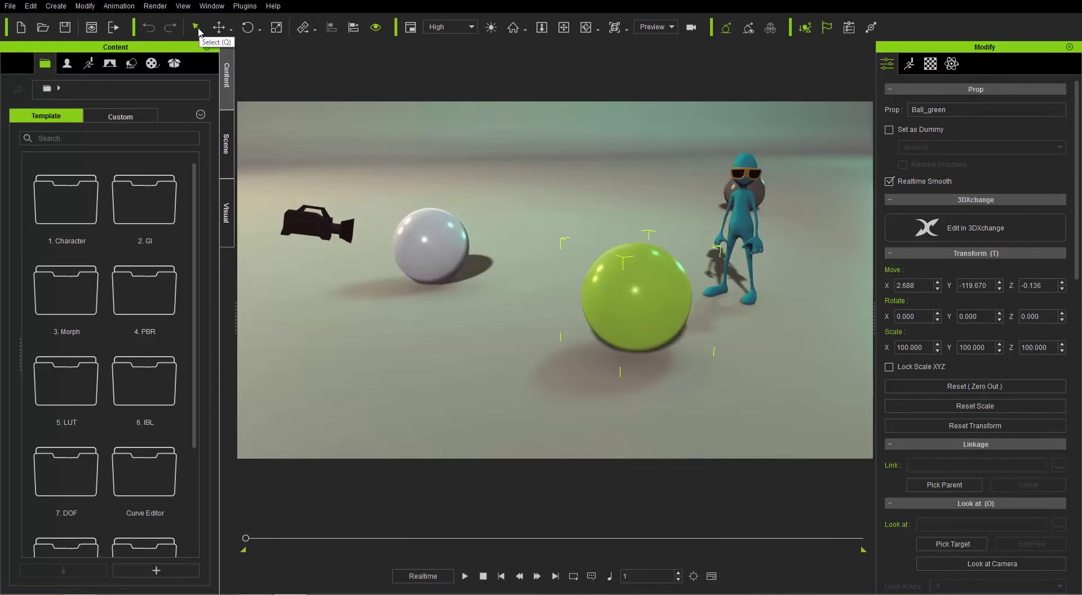
Select the white ball, CurveMan, the camera and the green ball in the viewport in turn.
{"action": "left_click", "coordinate": [424, 252]}
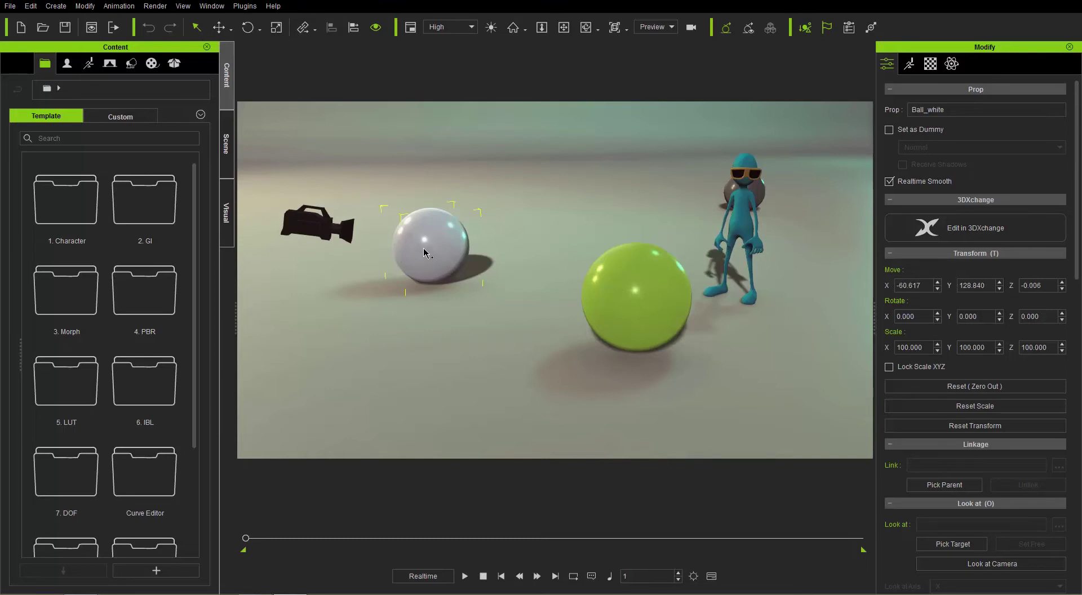
{"action": "left_click", "coordinate": [743, 221]}
{"action": "left_click", "coordinate": [310, 223]}
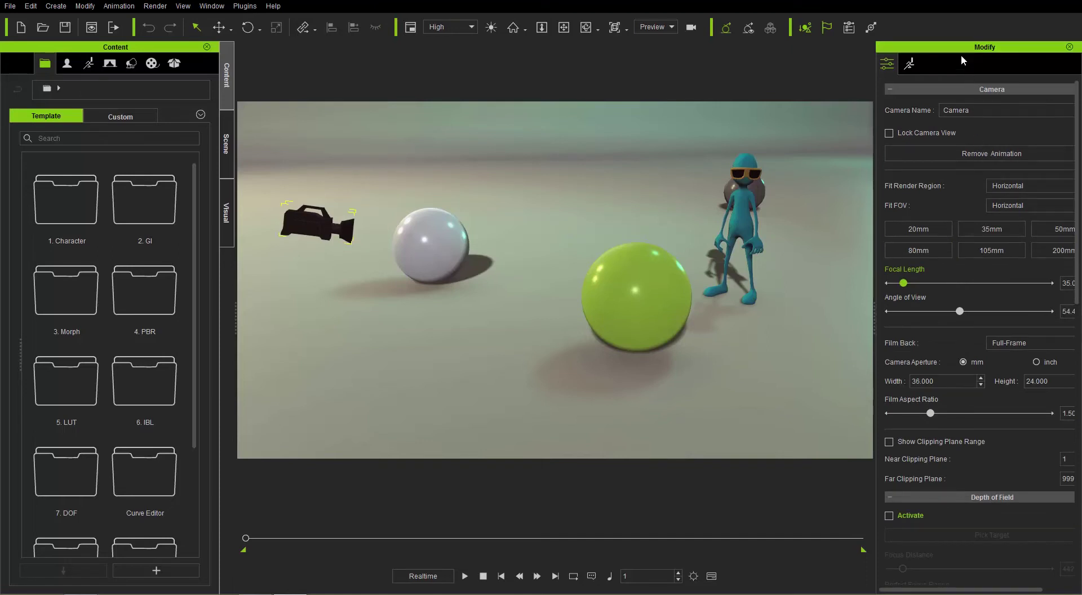
{"action": "left_click", "coordinate": [425, 228]}
{"action": "left_click", "coordinate": [647, 302]}
{"action": "left_click", "coordinate": [749, 227]}
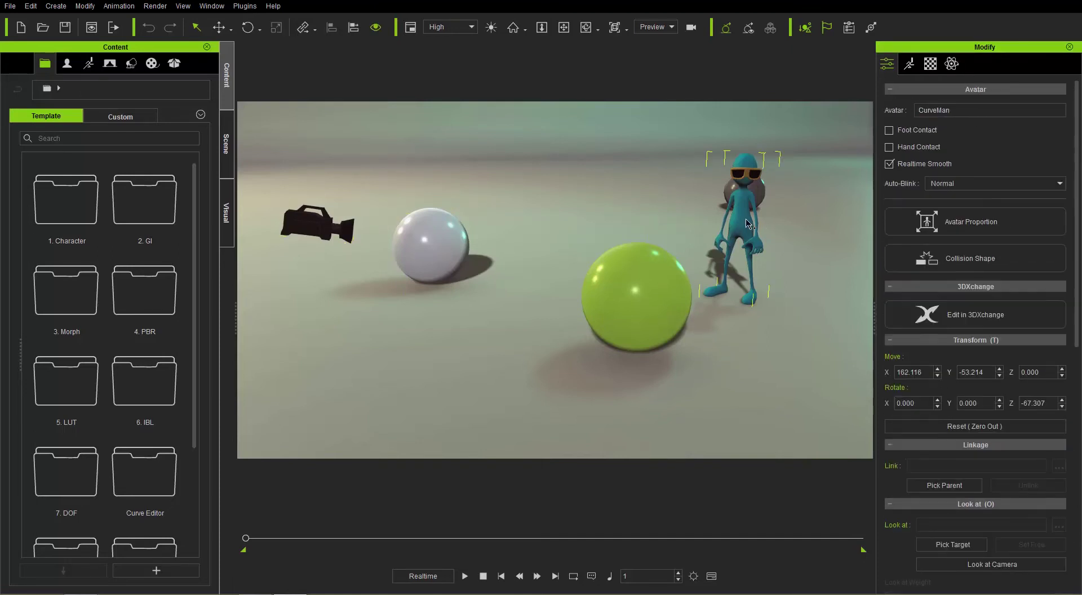
{"action": "left_click", "coordinate": [649, 293]}
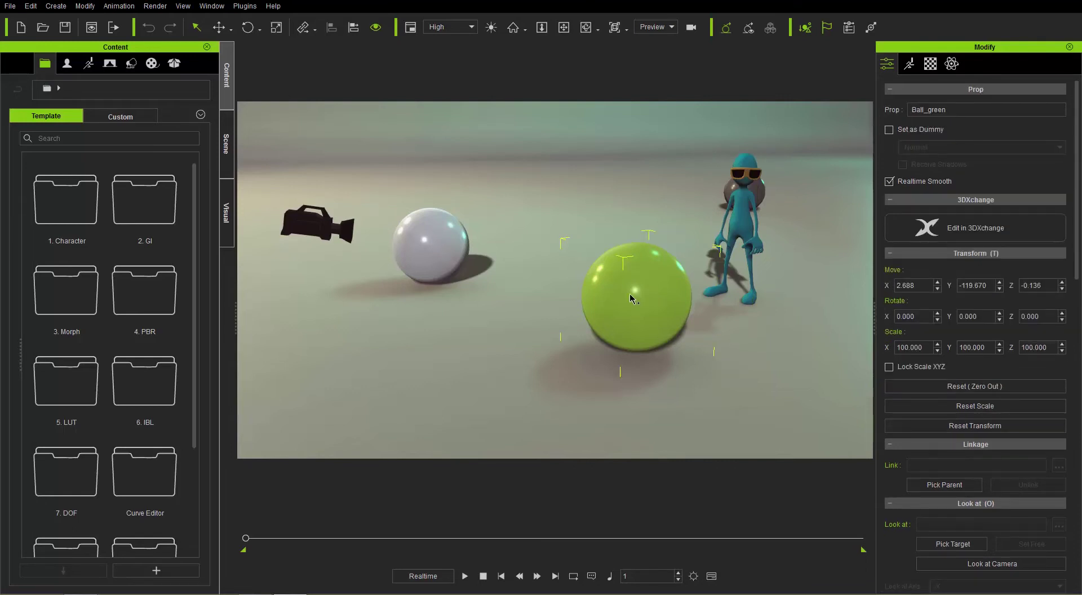
With the Move tool, pick the white ball, the camera and CurveMan.
{"action": "left_click", "coordinate": [220, 28]}
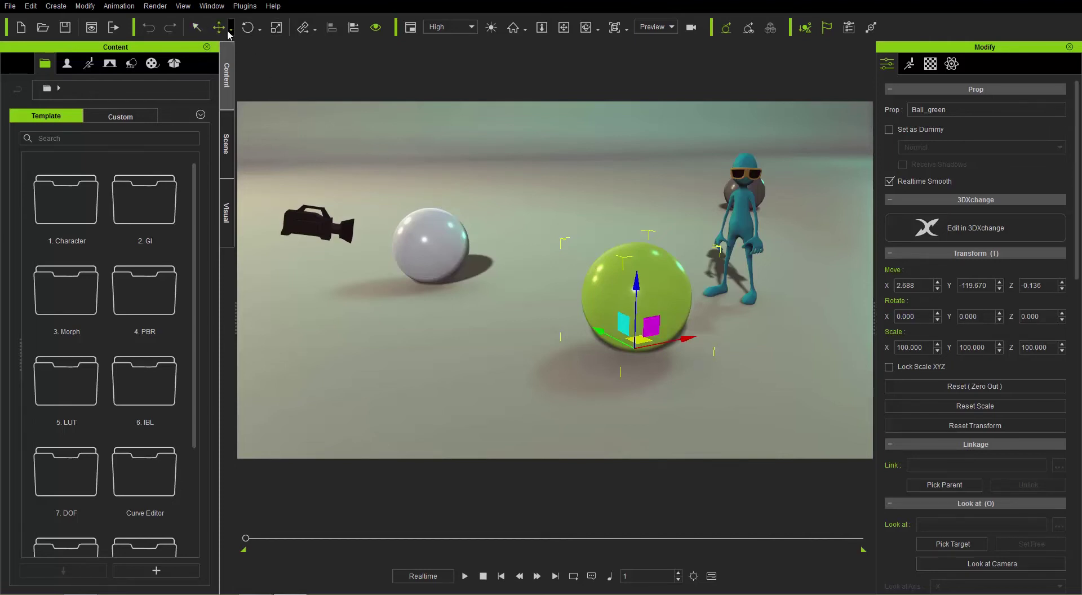
{"action": "left_click", "coordinate": [435, 244]}
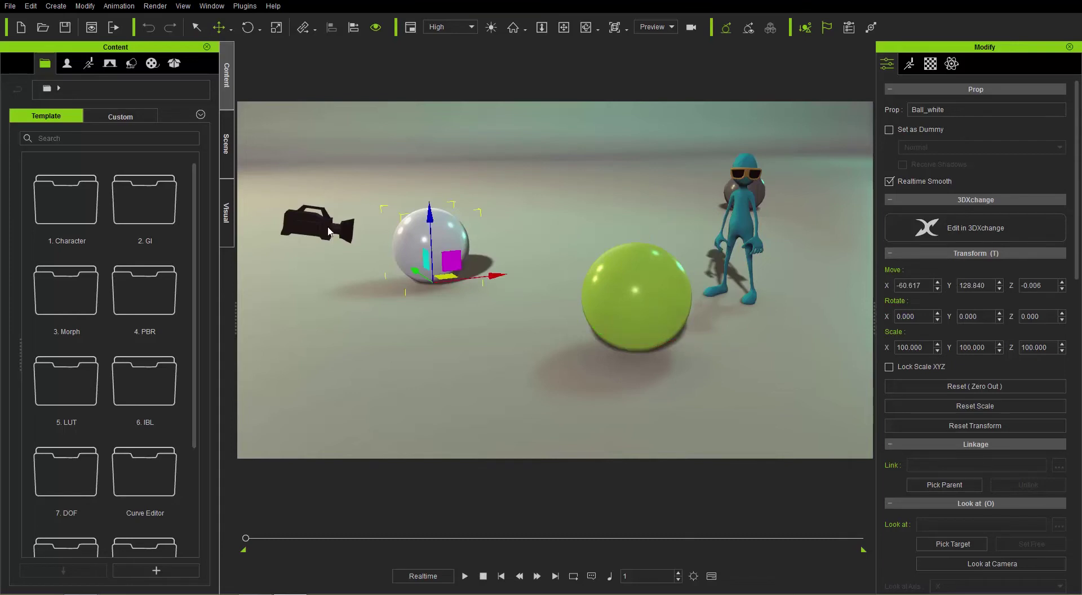
{"action": "left_click", "coordinate": [299, 220]}
{"action": "left_click", "coordinate": [732, 237]}
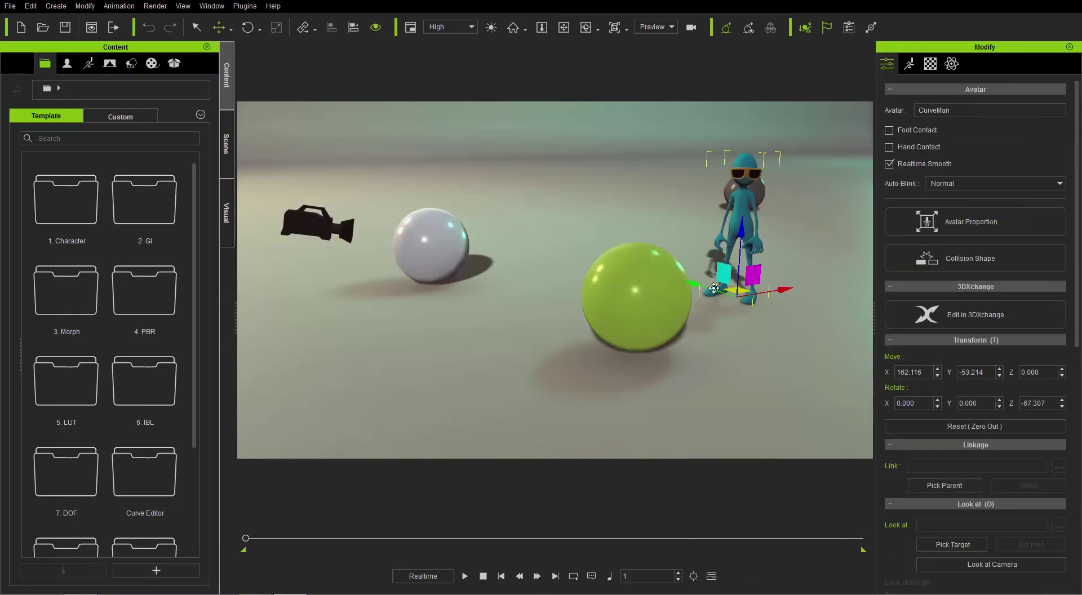
With the Rotate tool, pick the green ball, white ball, camera and white ball again.
{"action": "left_click", "coordinate": [248, 27]}
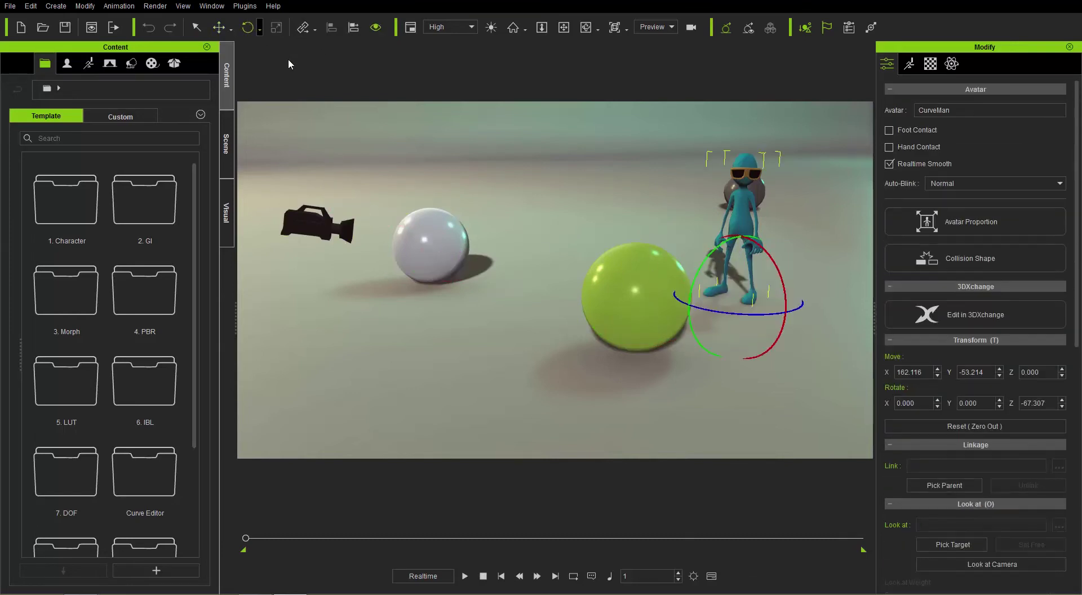
{"action": "left_click", "coordinate": [622, 280]}
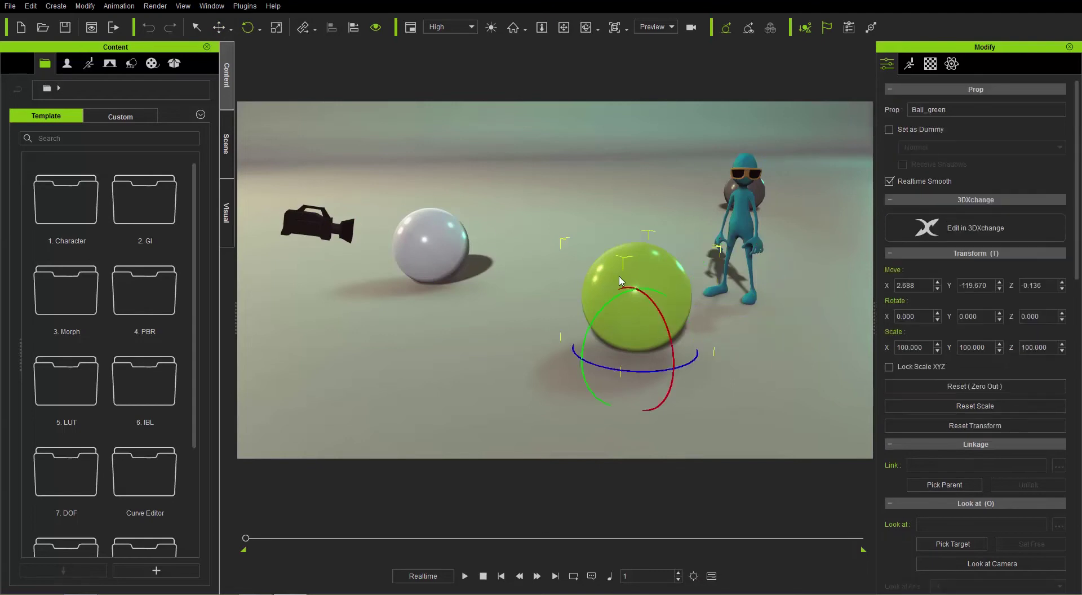
{"action": "left_click", "coordinate": [435, 261]}
{"action": "left_click", "coordinate": [316, 224]}
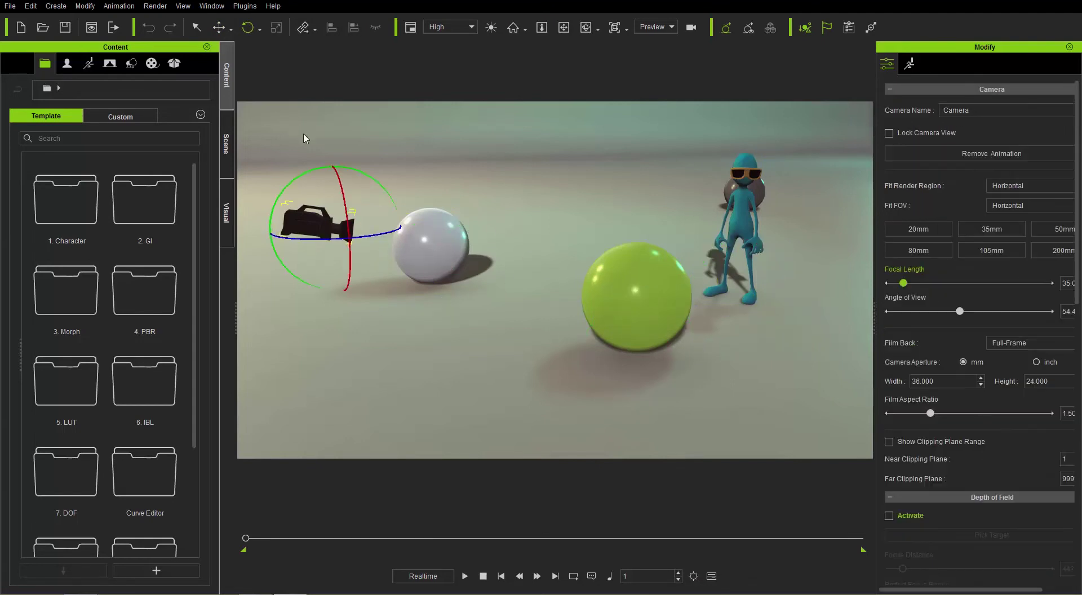
{"action": "left_click", "coordinate": [430, 243]}
With the Scale tool, pick the green ball and then the white ball.
{"action": "left_click", "coordinate": [276, 27]}
{"action": "left_click", "coordinate": [636, 305]}
{"action": "left_click", "coordinate": [442, 241]}
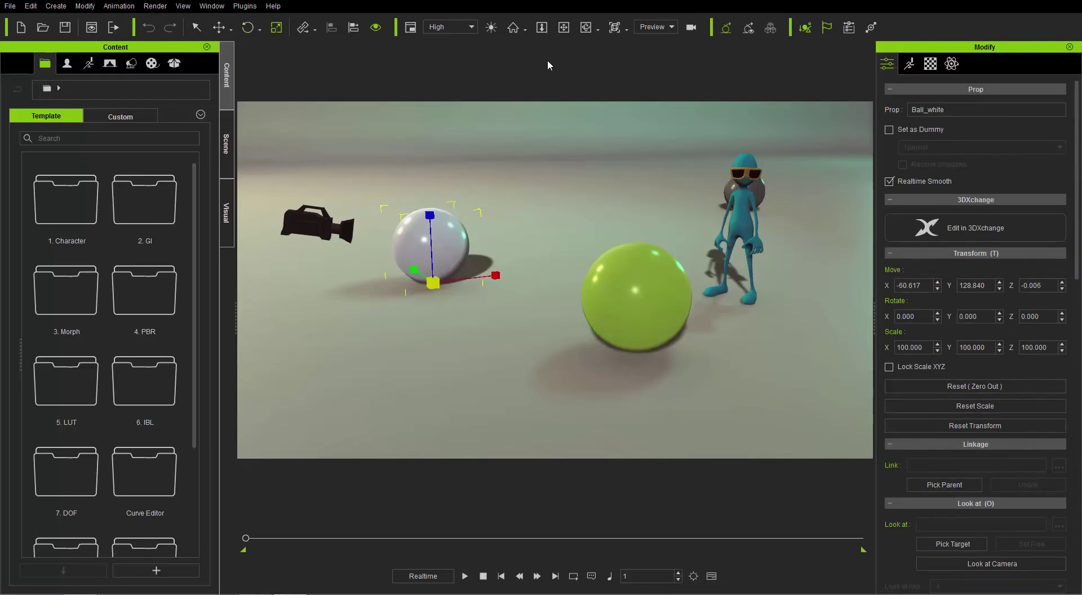
In Orbit mode, click the green ball, CurveMan and the camera.
{"action": "left_click", "coordinate": [541, 28]}
{"action": "left_click", "coordinate": [631, 287]}
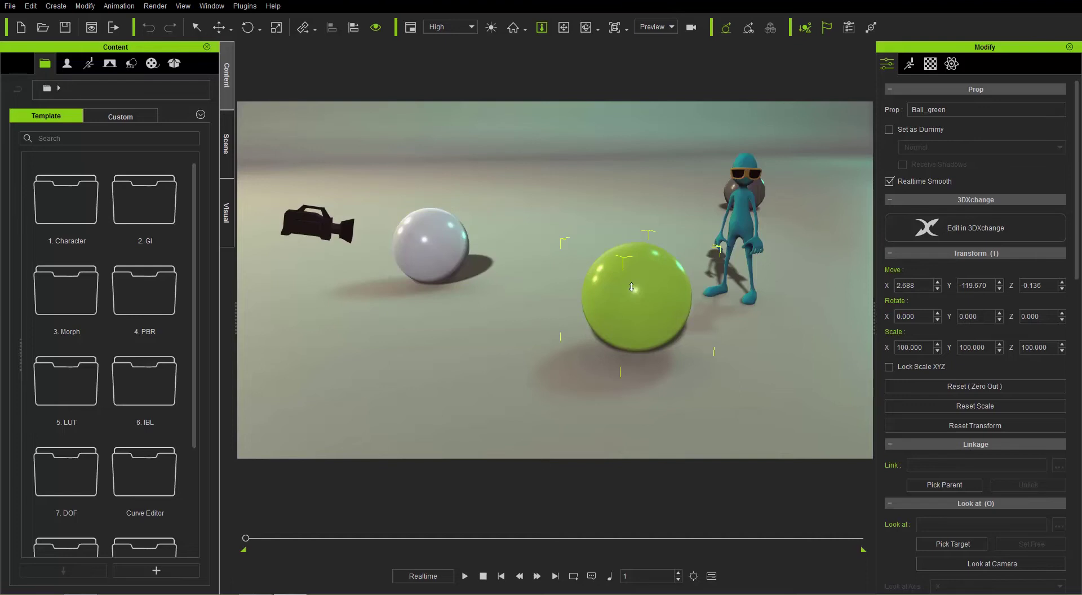
{"action": "left_click", "coordinate": [739, 215]}
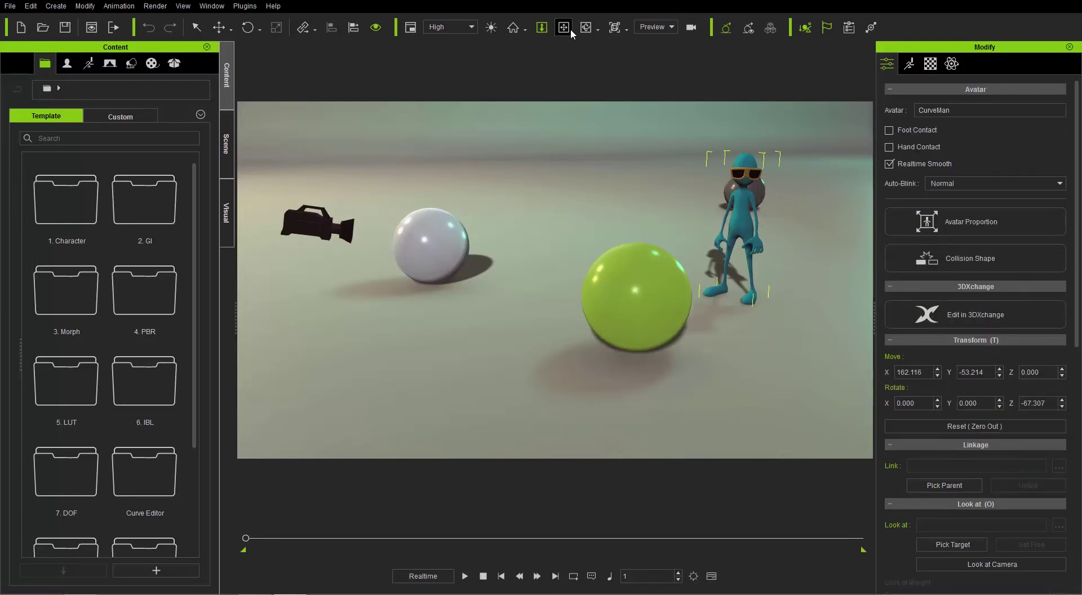
{"action": "left_click", "coordinate": [318, 228]}
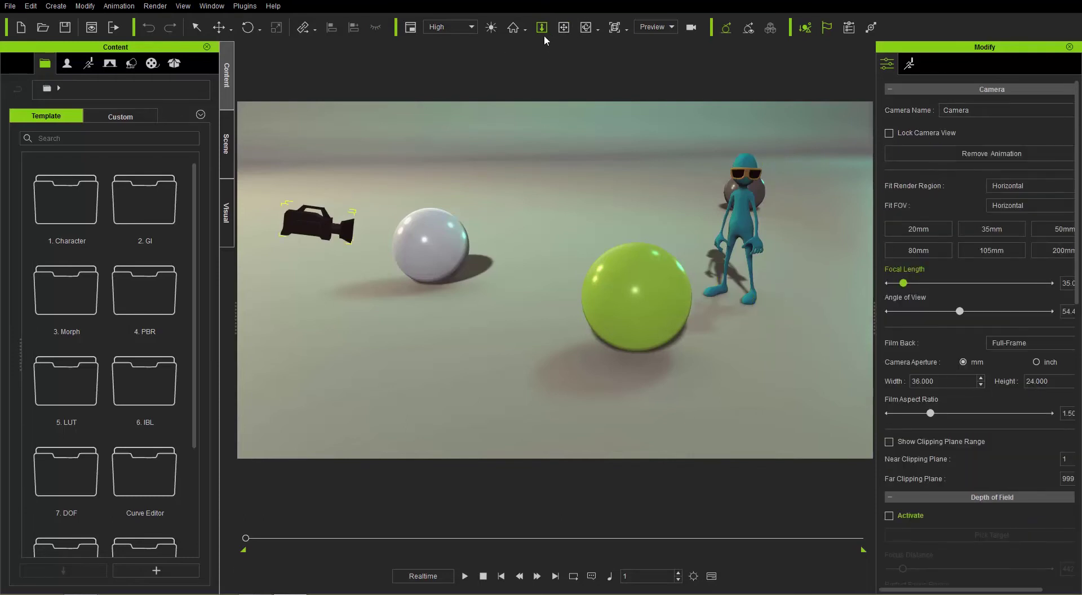
Return to the Select tool and pick the white ball, then the green ball.
{"action": "left_click", "coordinate": [195, 28]}
{"action": "left_click", "coordinate": [436, 242]}
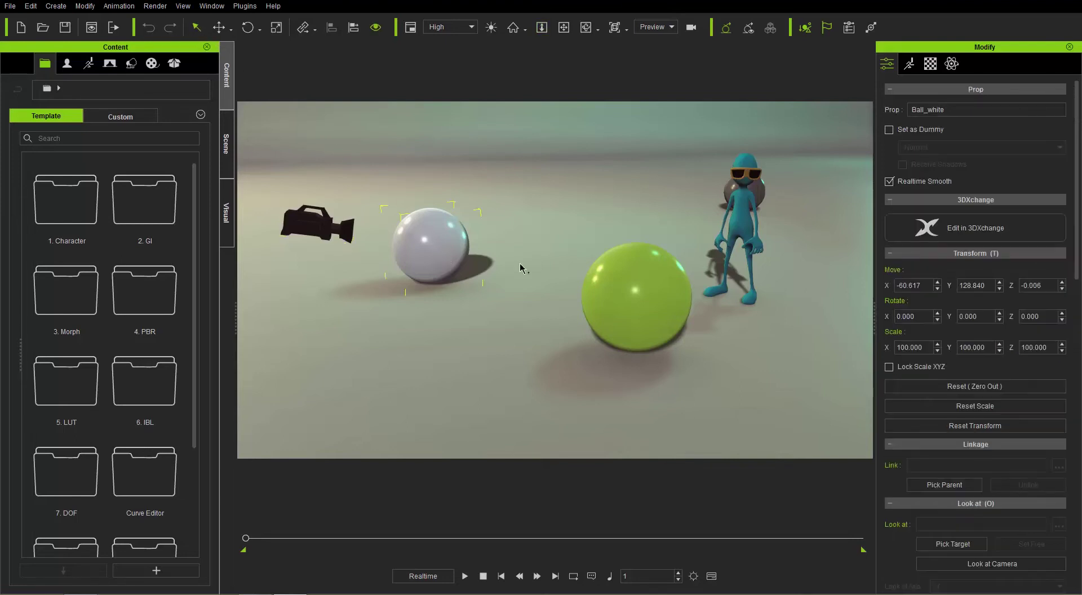
{"action": "left_click", "coordinate": [673, 298]}
{"action": "left_click_drag", "start_coordinate": [375, 132], "coordinate": [731, 264]}
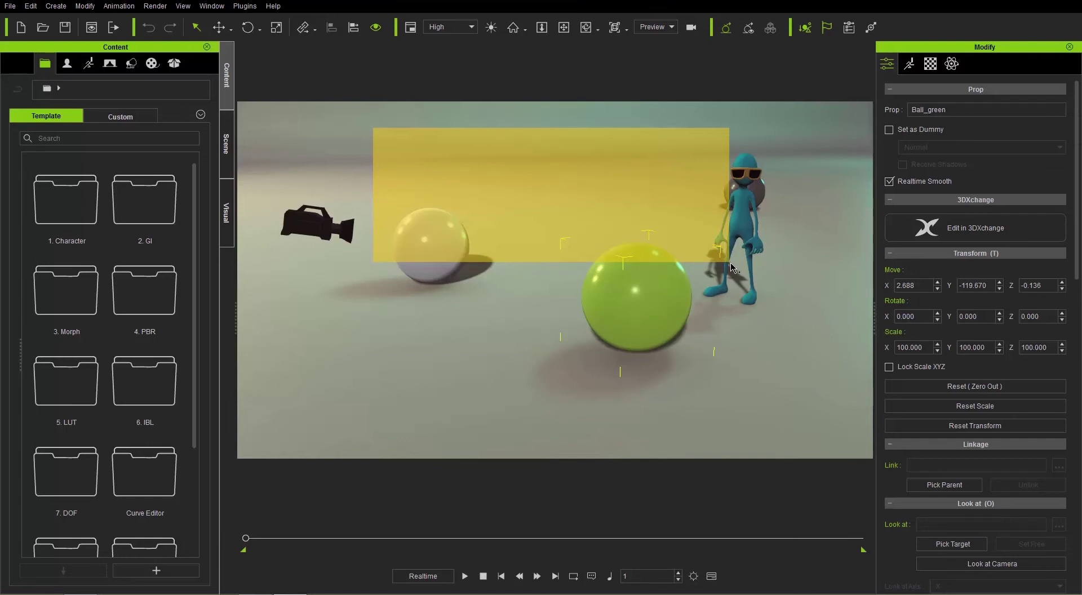
{"action": "left_click_drag", "start_coordinate": [731, 267], "coordinate": [732, 269]}
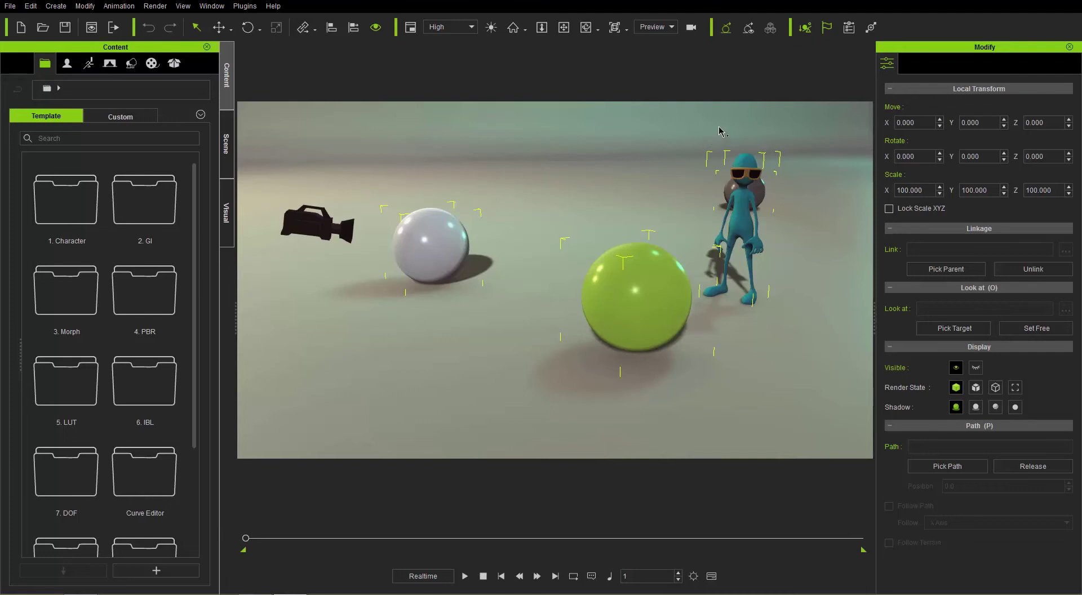
{"action": "left_click_drag", "start_coordinate": [726, 126], "coordinate": [439, 388]}
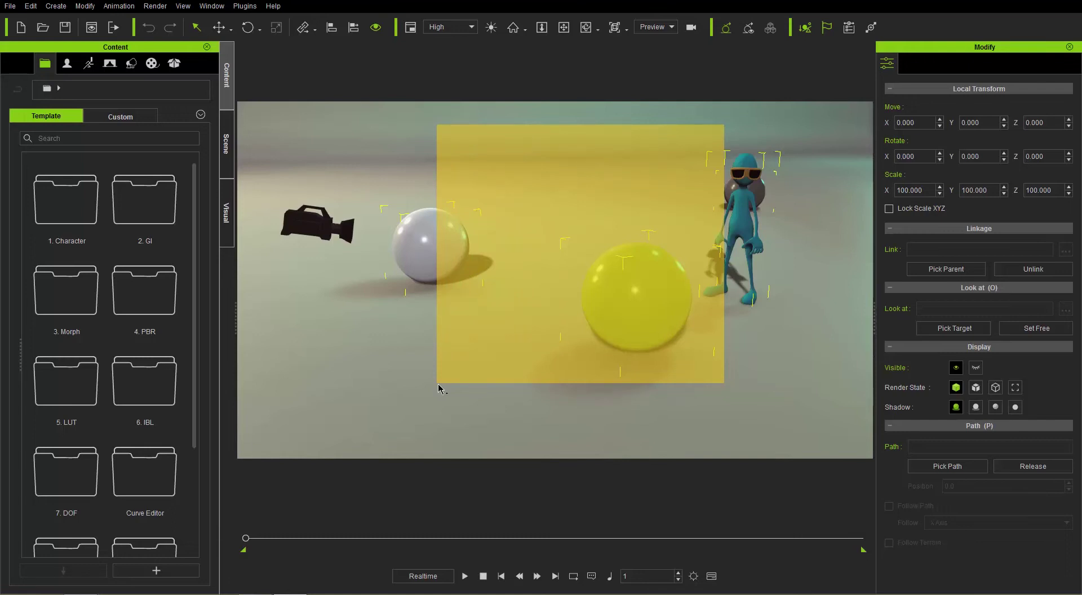
{"action": "left_click_drag", "start_coordinate": [440, 388], "coordinate": [440, 389]}
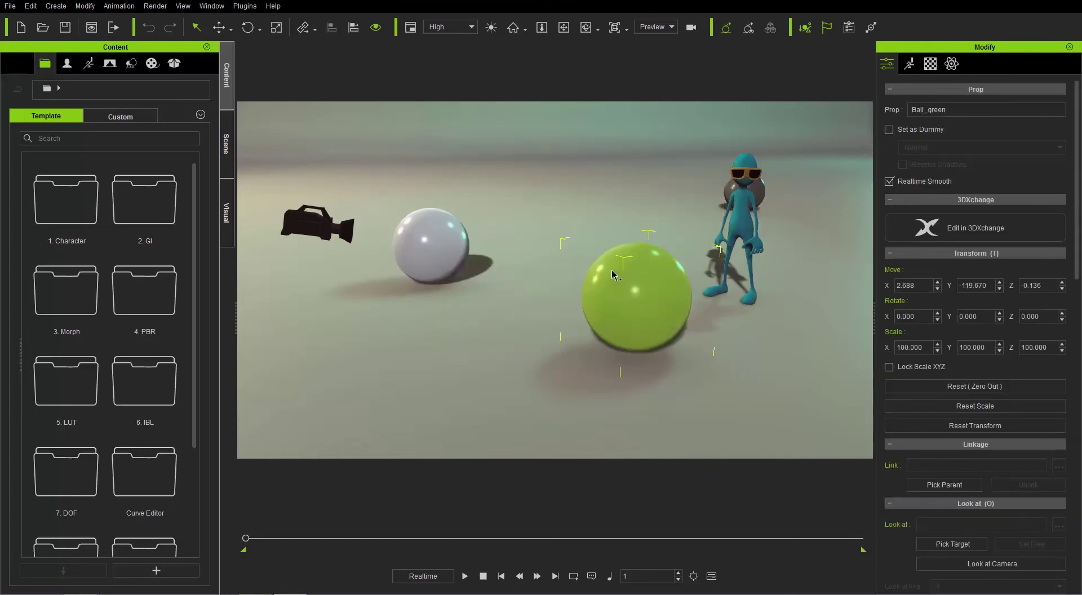
{"action": "left_click_drag", "start_coordinate": [439, 167], "coordinate": [728, 275]}
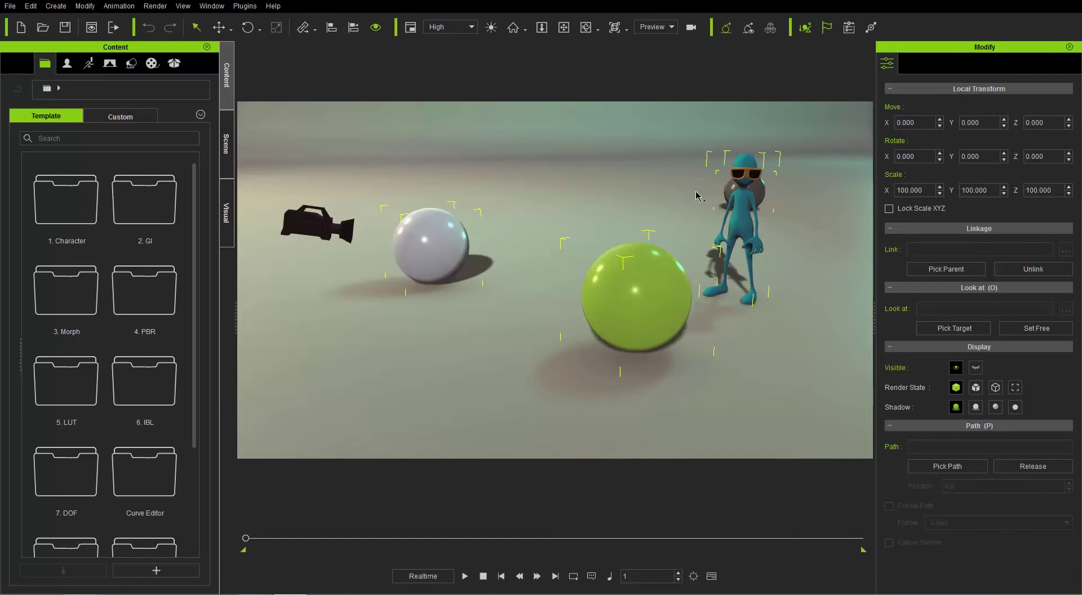
{"action": "left_click_drag", "start_coordinate": [718, 121], "coordinate": [434, 379]}
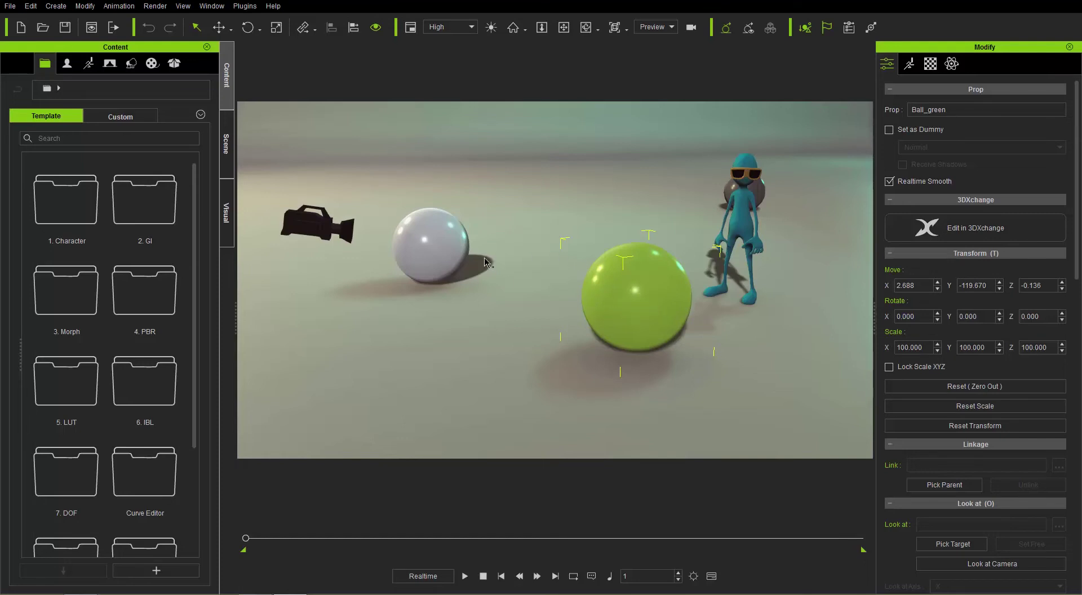
Ctrl-add the white ball, CurveMan and camera, then Ctrl-remove both balls from the selection.
{"action": "left_click", "coordinate": [434, 247], "text": "ctrl"}
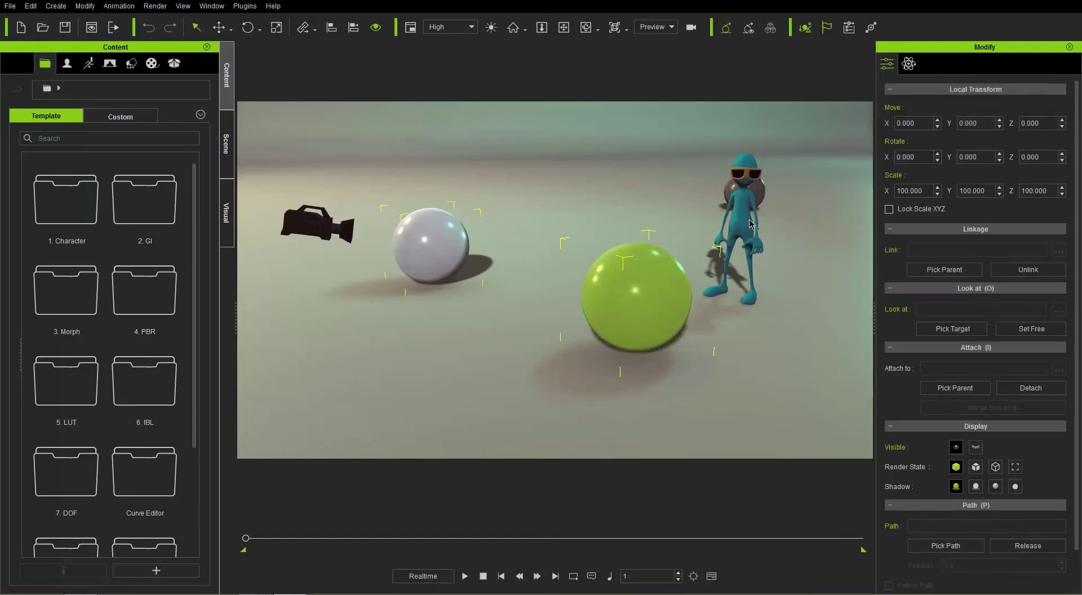
{"action": "left_click", "coordinate": [320, 225], "text": "ctrl"}
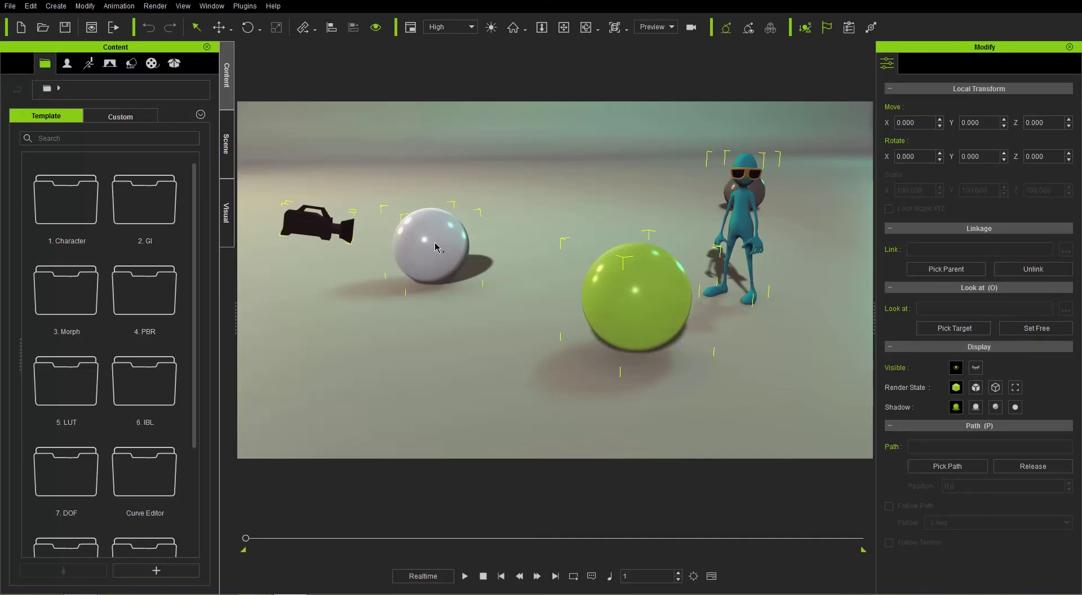
{"action": "left_click", "coordinate": [643, 310], "text": "ctrl"}
{"action": "left_click", "coordinate": [438, 260], "text": "ctrl"}
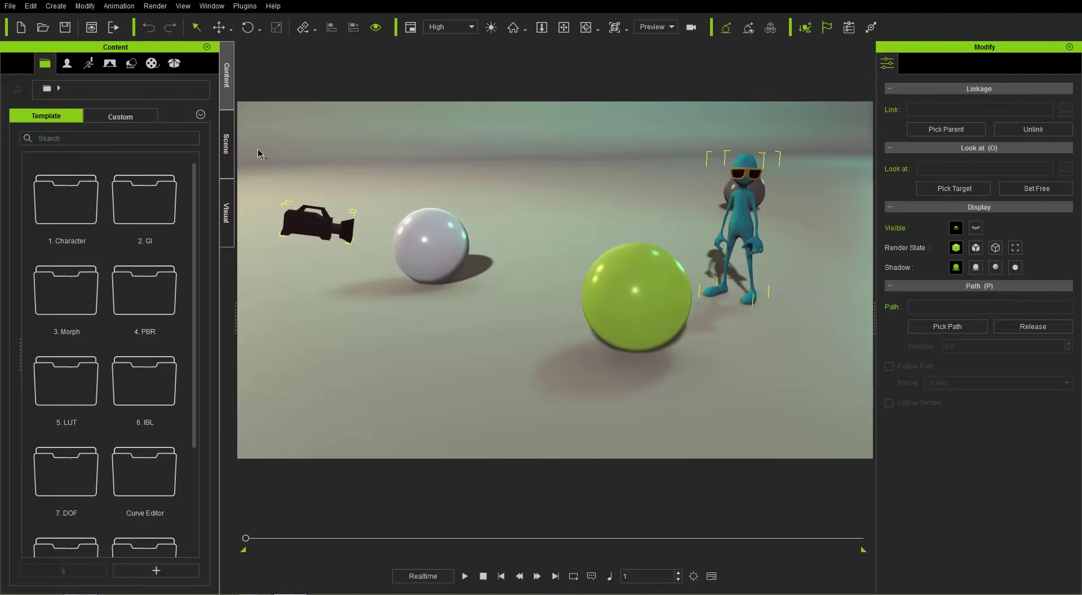
{"action": "left_click", "coordinate": [227, 138]}
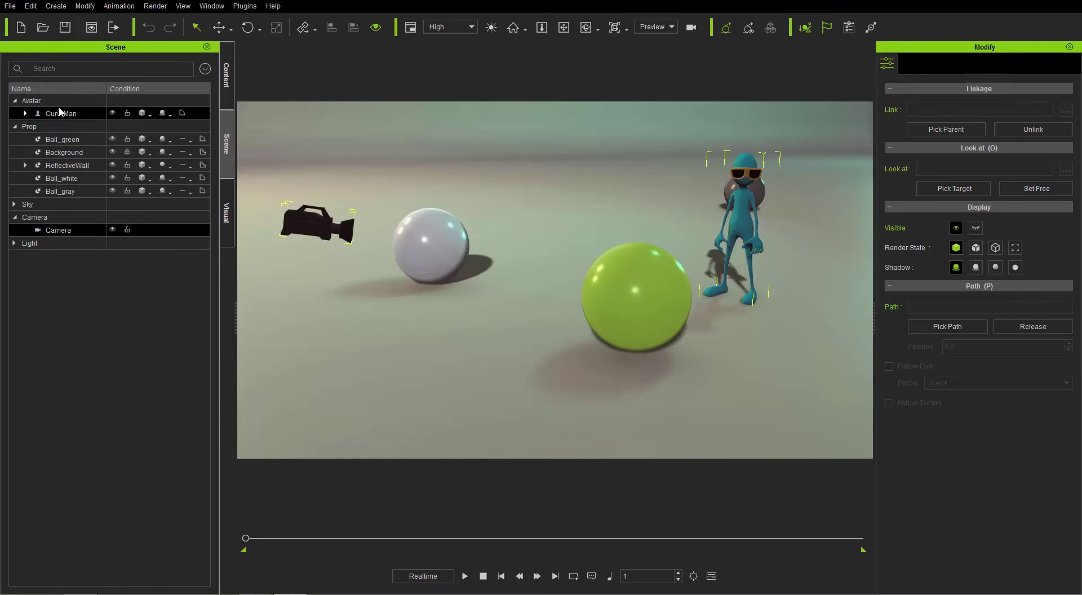
Pick Ball_green, Ball_white, Ball_gray, then Ball_green again in the Scene list.
{"action": "left_click", "coordinate": [64, 141]}
{"action": "left_click", "coordinate": [66, 178]}
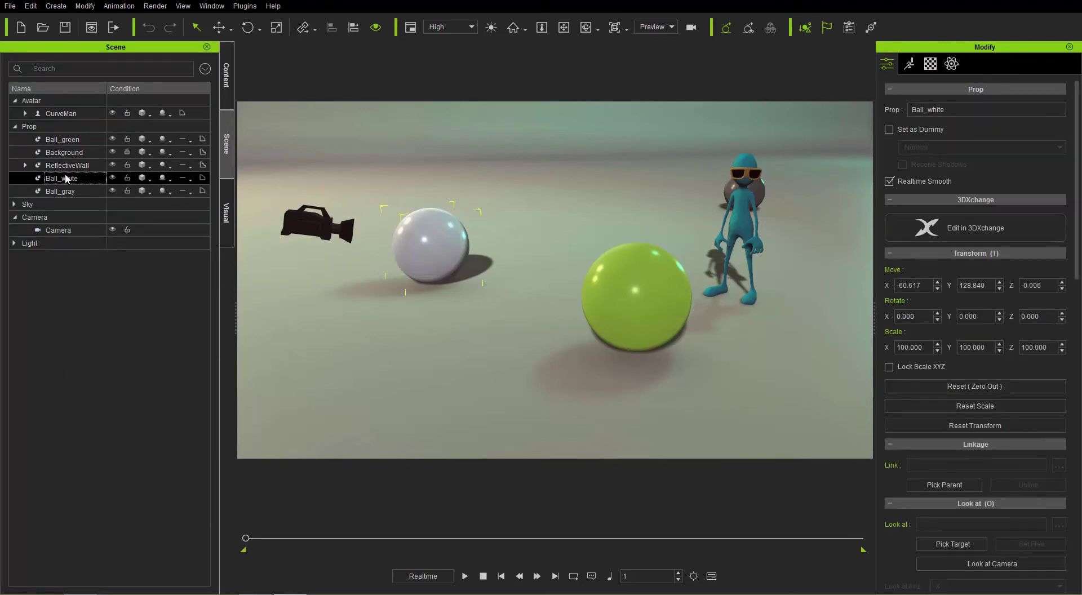
{"action": "left_click", "coordinate": [71, 192]}
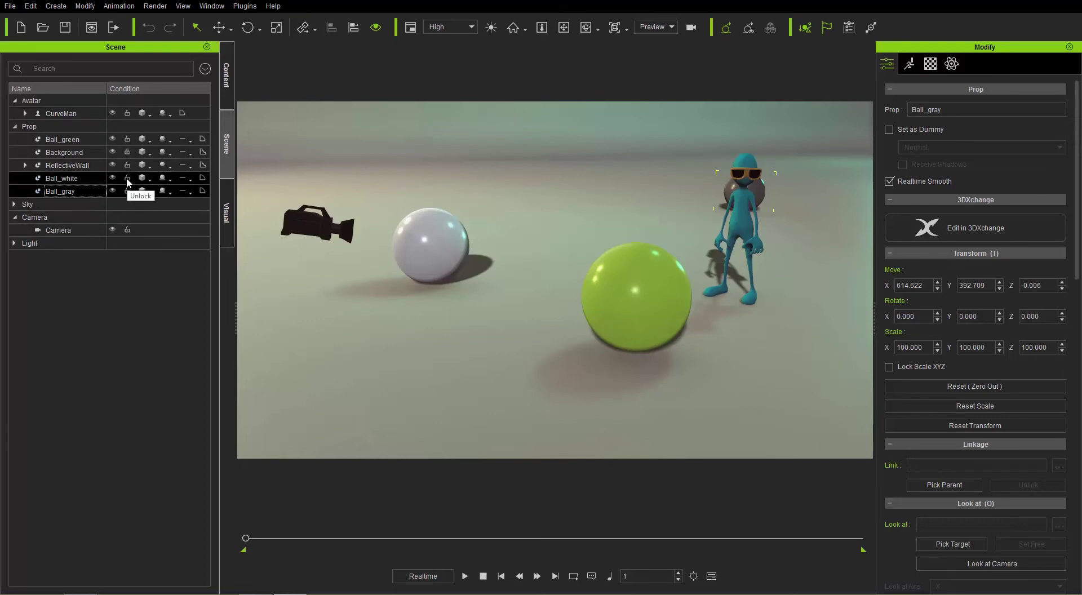
{"action": "left_click", "coordinate": [128, 141]}
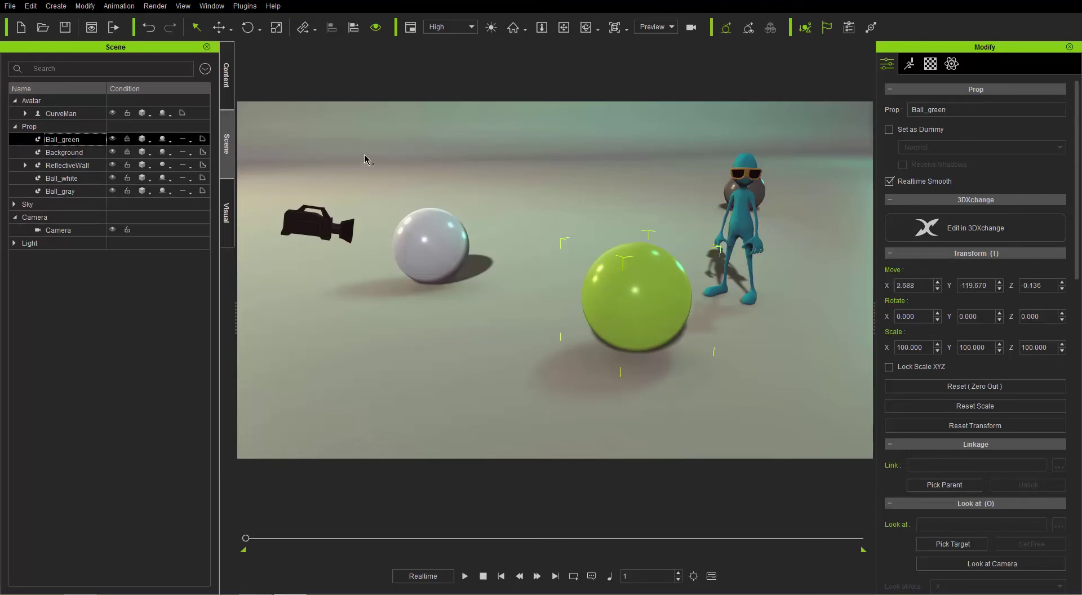
Box-select objects in the viewport, clear the selection, pick the gray ball, and box-select again.
{"action": "left_click_drag", "start_coordinate": [364, 139], "coordinate": [742, 387]}
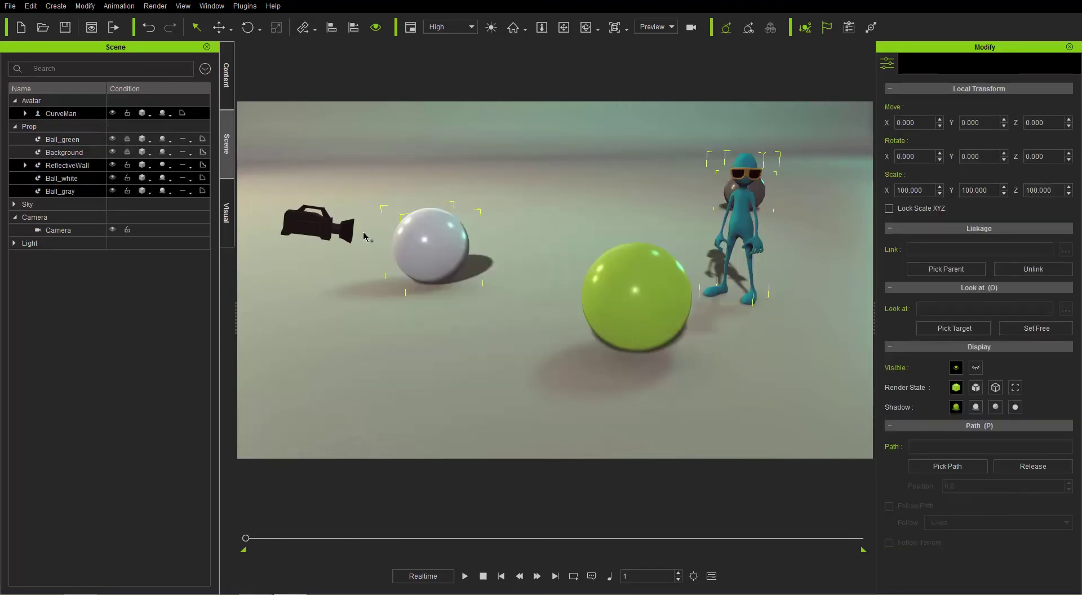
{"action": "left_click", "coordinate": [126, 318]}
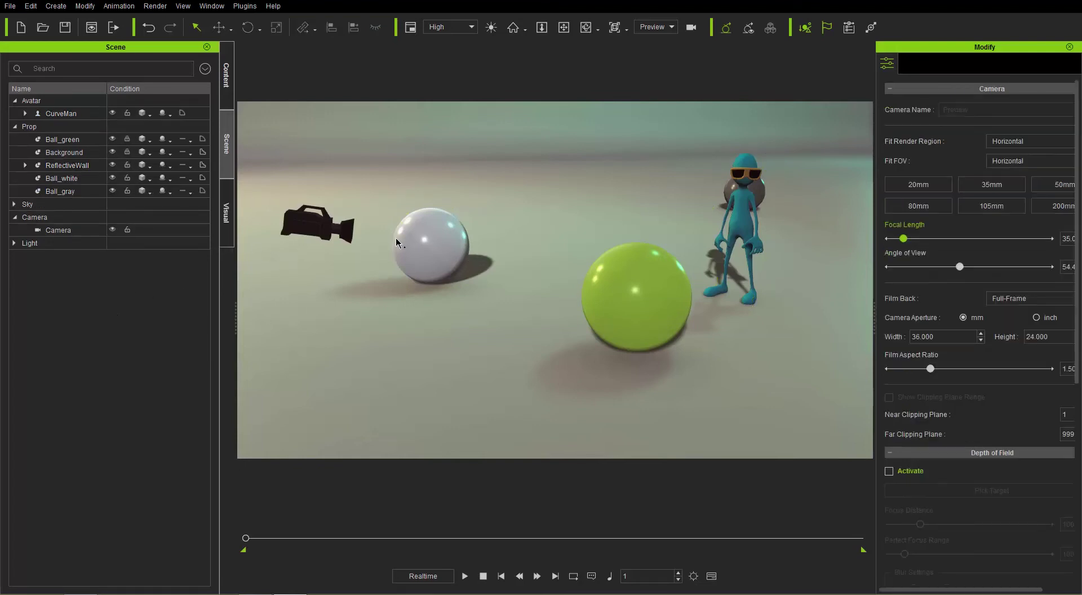
{"action": "left_click", "coordinate": [128, 193]}
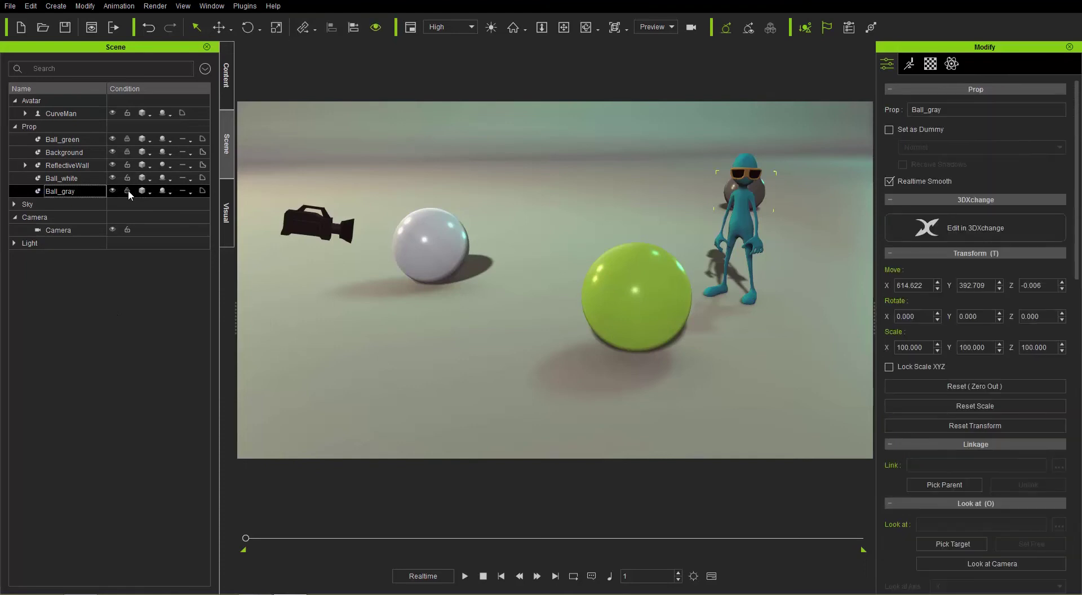
{"action": "left_click_drag", "start_coordinate": [364, 125], "coordinate": [750, 416]}
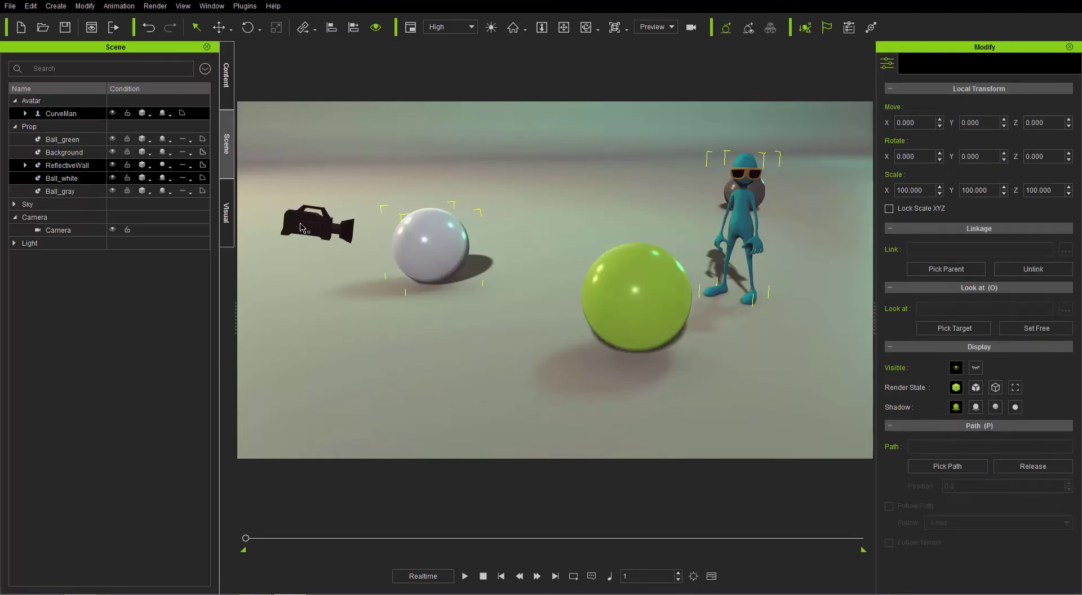
Combine Background with Ball_gray, then select Ball_gray and Ctrl-add Ball_green.
{"action": "left_click", "coordinate": [152, 191], "text": "ctrl"}
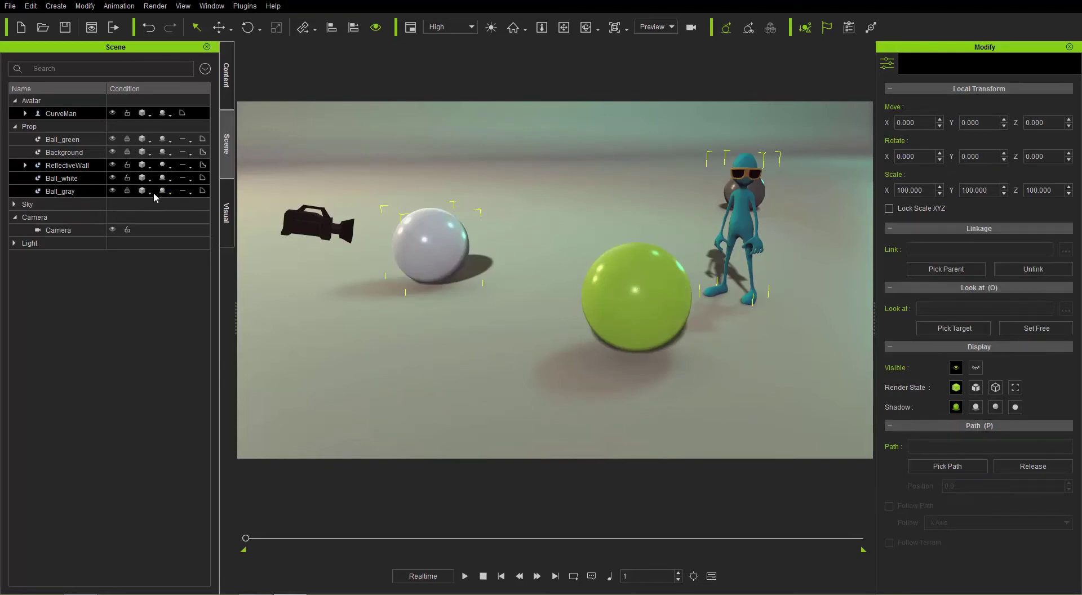
{"action": "left_click", "coordinate": [72, 153]}
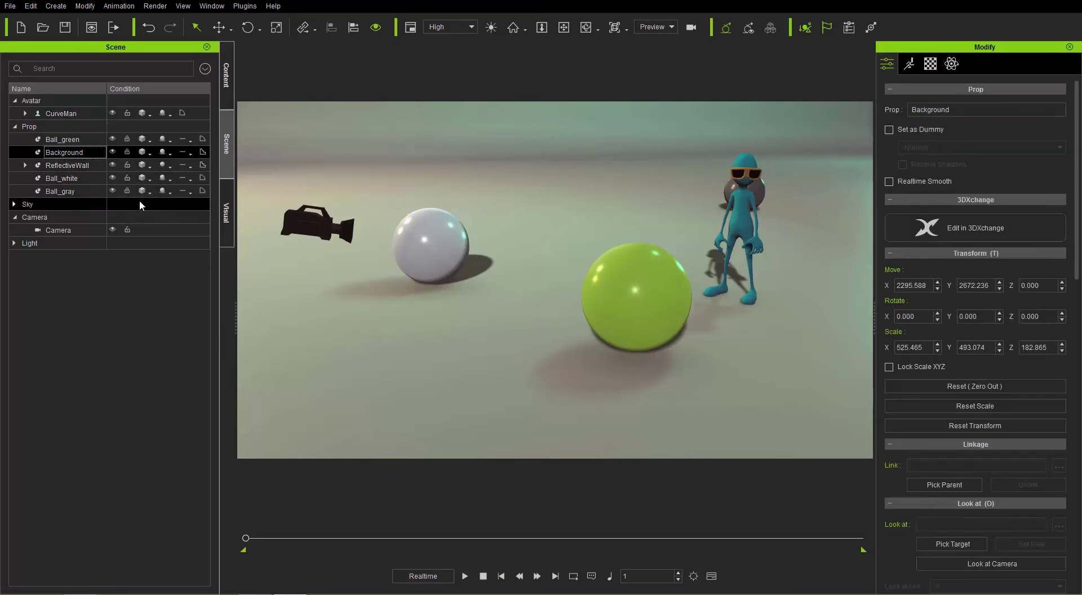
{"action": "left_click", "coordinate": [84, 192], "text": "ctrl"}
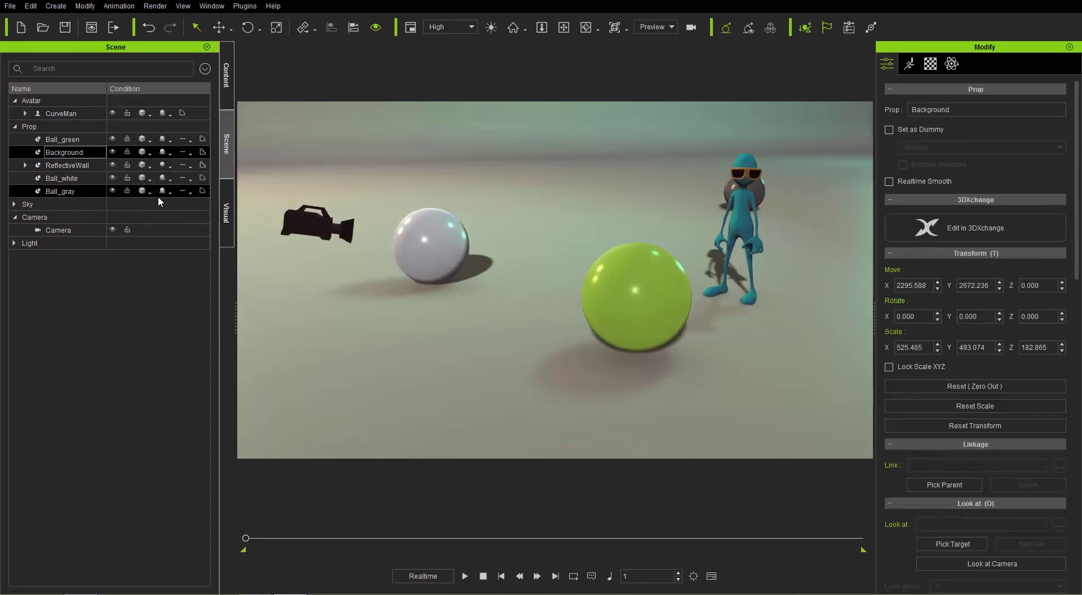
{"action": "left_click", "coordinate": [68, 191]}
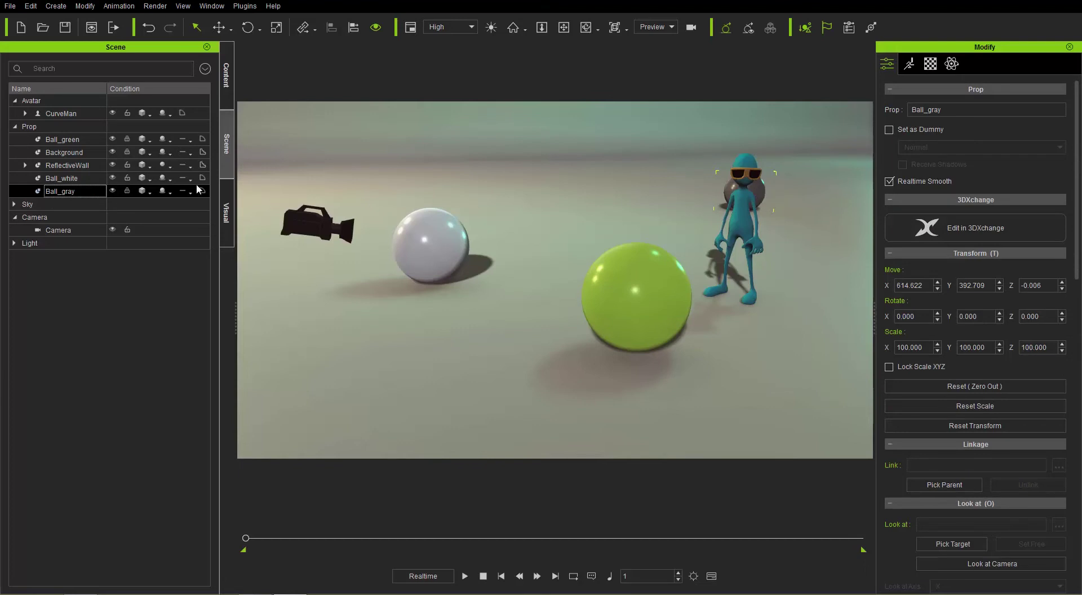
{"action": "left_click", "coordinate": [69, 140], "text": "ctrl"}
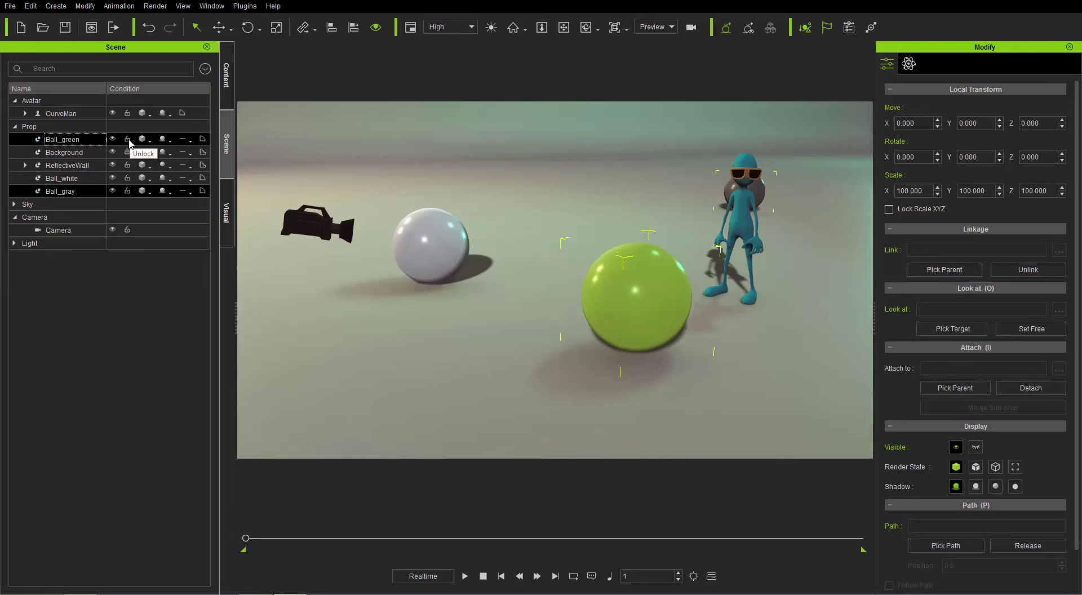
Switch between white and green balls in the viewport, deselect, then select Ball_green in the Scene list.
{"action": "left_click", "coordinate": [439, 262]}
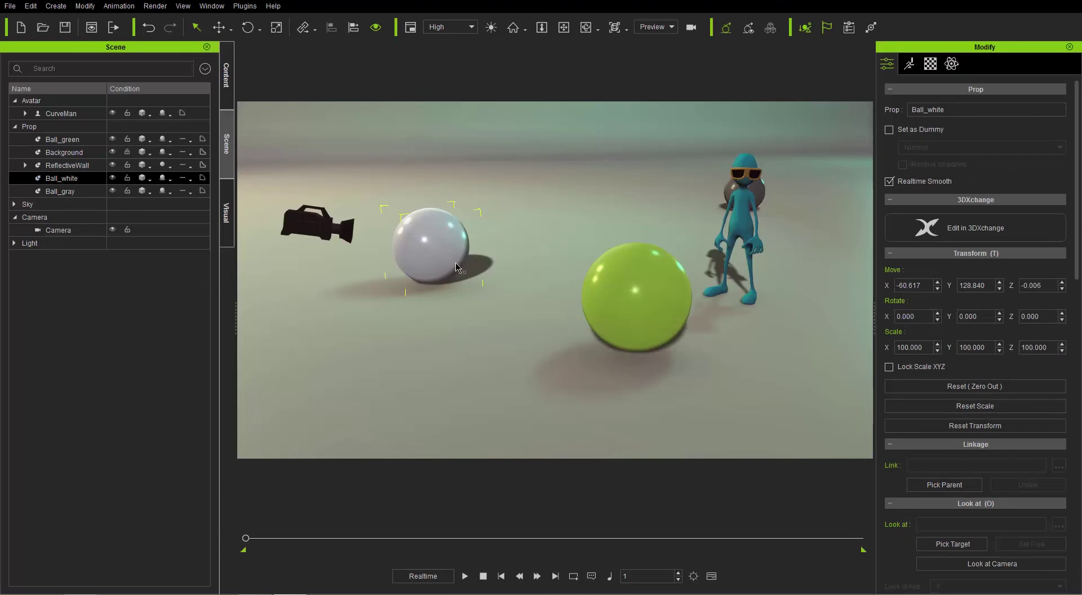
{"action": "left_click", "coordinate": [612, 297]}
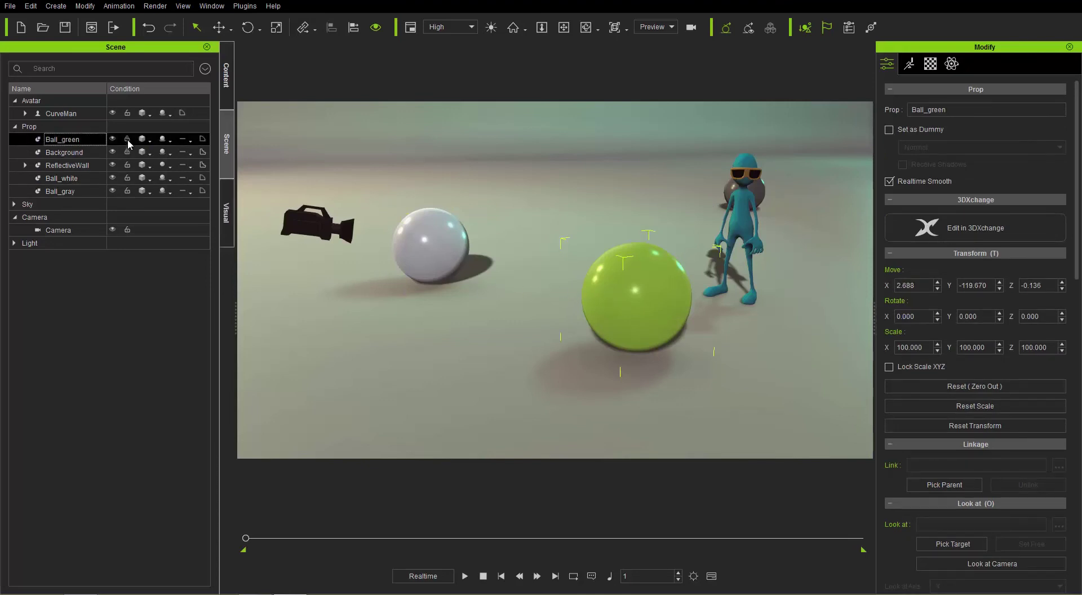
{"action": "left_click", "coordinate": [427, 252]}
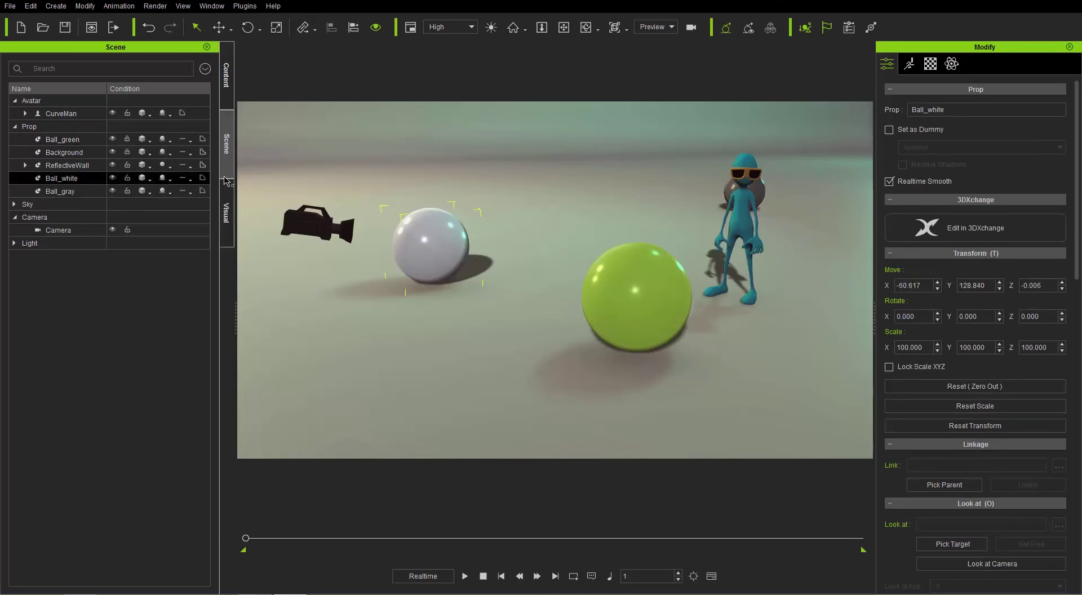
{"action": "left_click", "coordinate": [497, 316]}
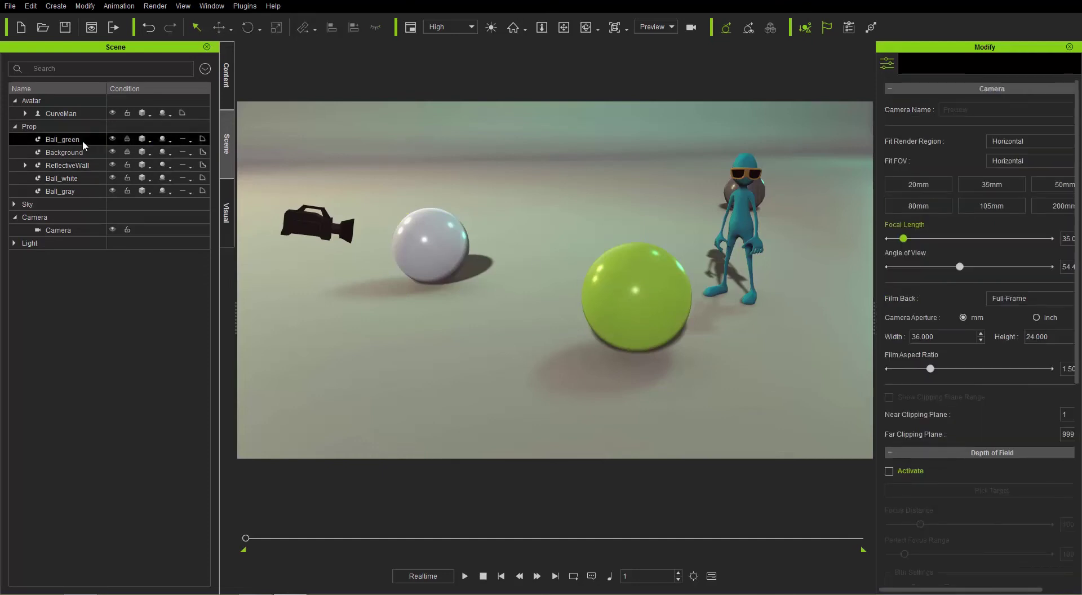
{"action": "left_click", "coordinate": [67, 139]}
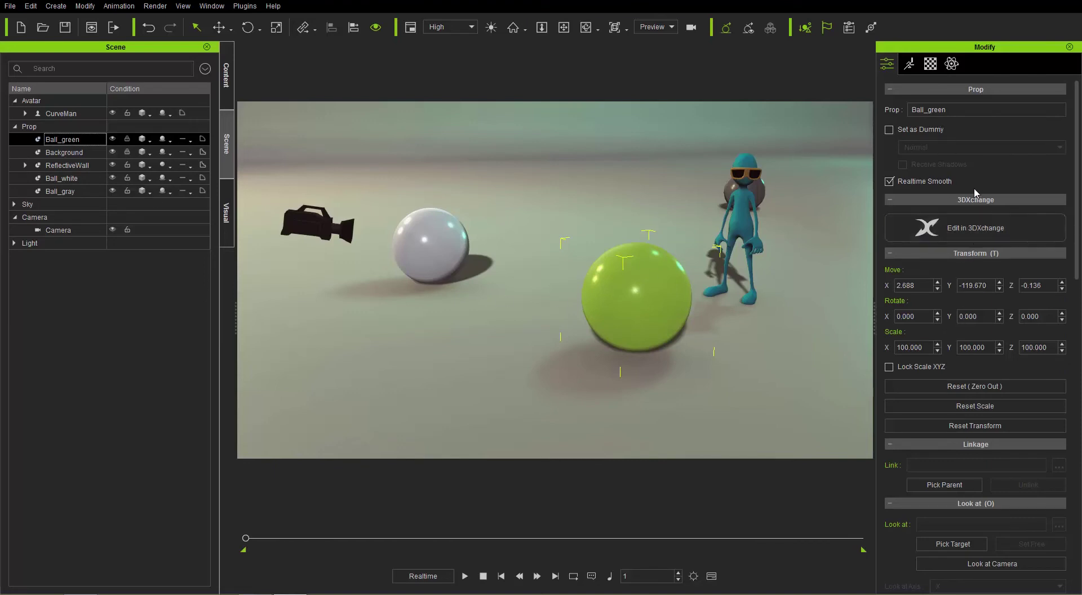
Select the goggles and CurveMan in the viewport, then expand CurveMan in the Scene list.
{"action": "left_click", "coordinate": [742, 180]}
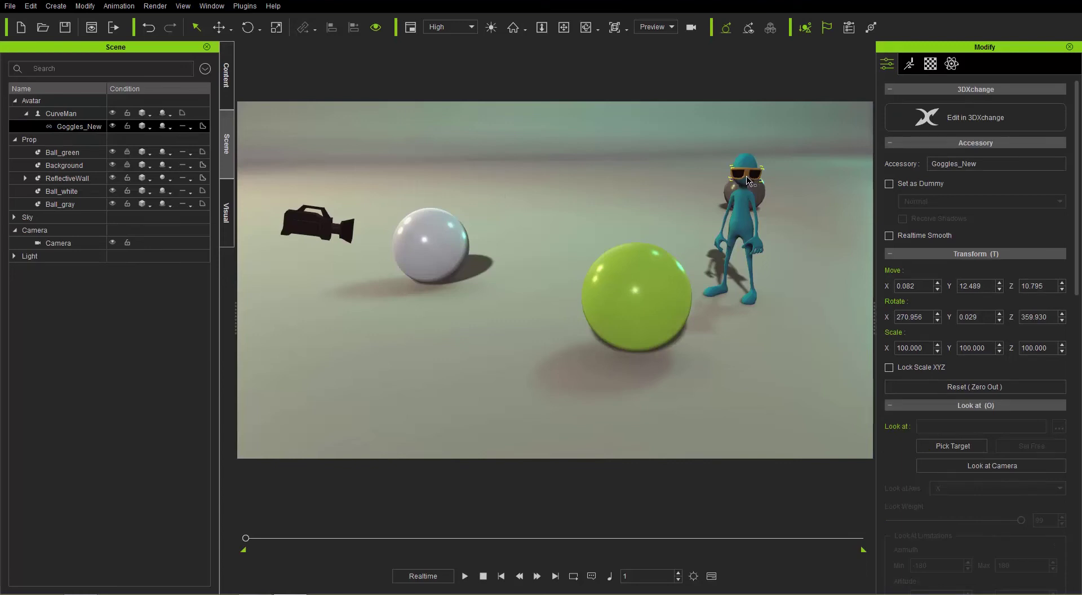
{"action": "left_click", "coordinate": [744, 221]}
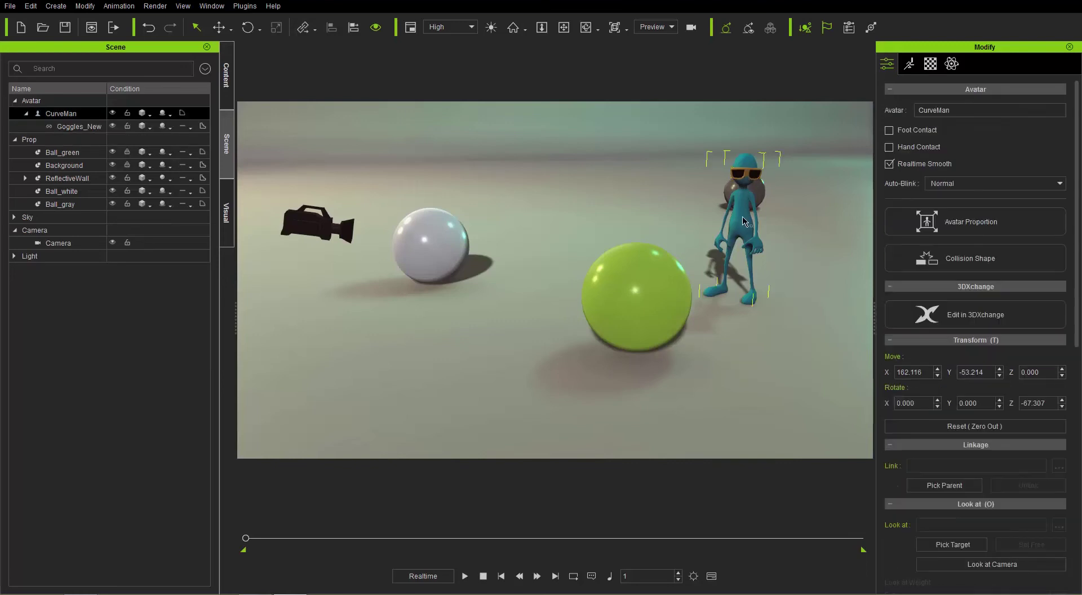
{"action": "left_click", "coordinate": [26, 113]}
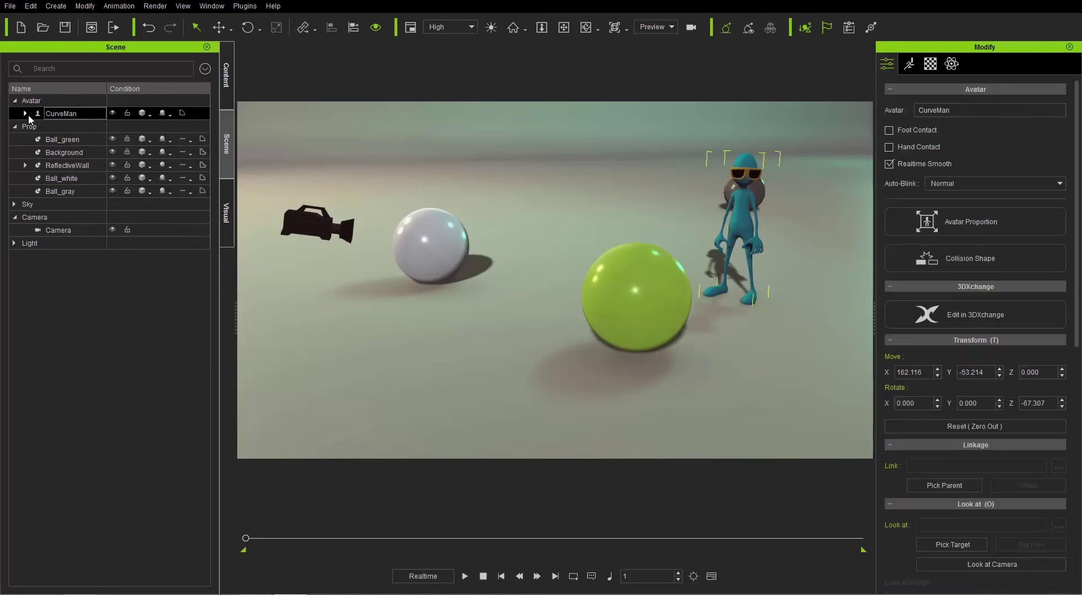
{"action": "left_click", "coordinate": [25, 114]}
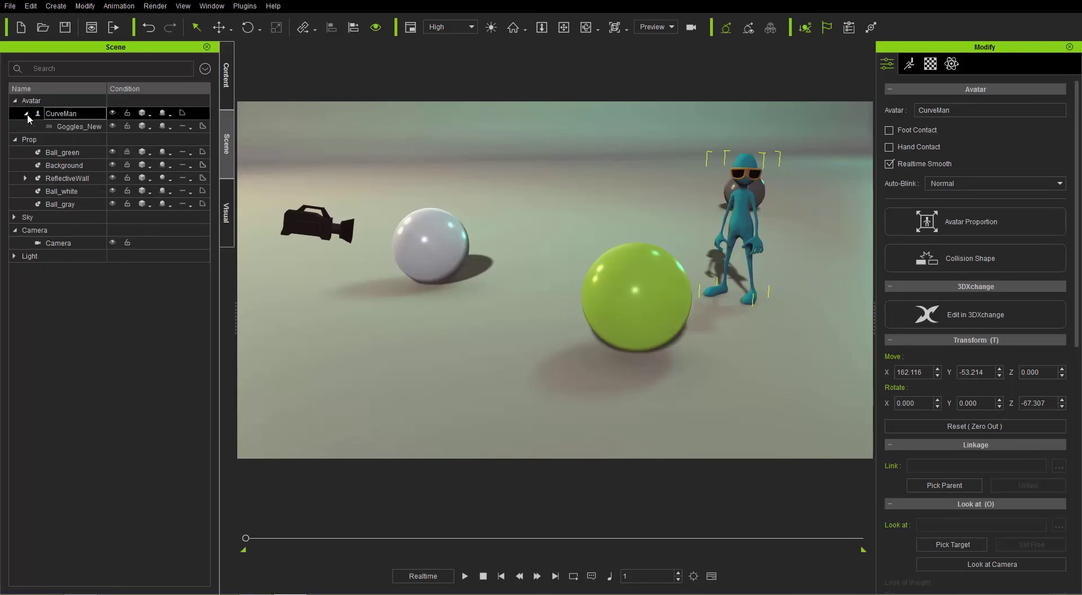
Toggle the selection between Goggles_New and CurveMan in the Scene list.
{"action": "left_click", "coordinate": [75, 128]}
{"action": "left_click", "coordinate": [74, 117]}
{"action": "left_click", "coordinate": [76, 127]}
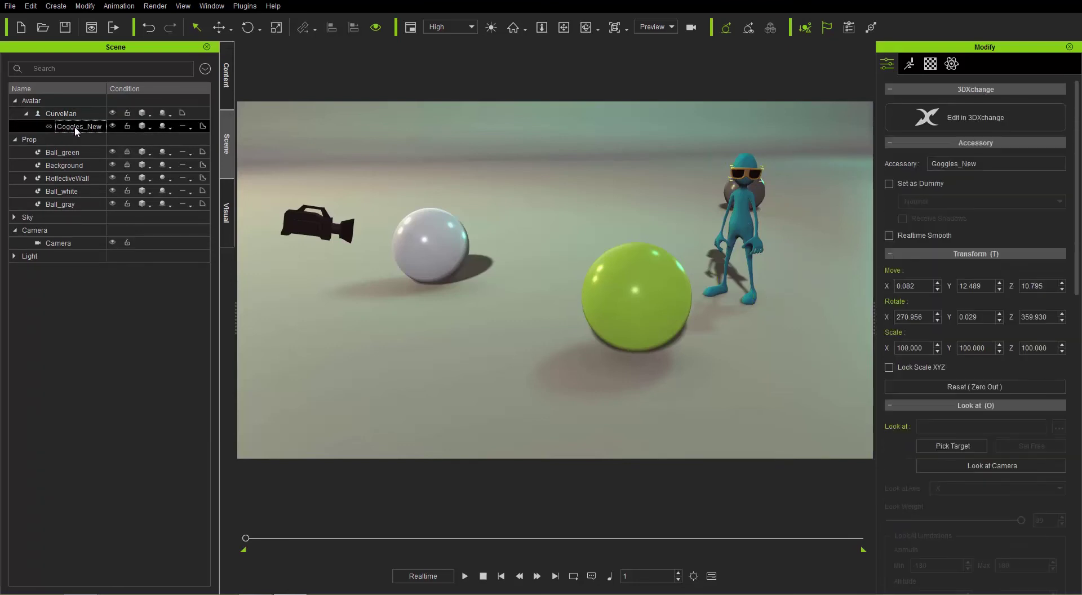
{"action": "left_click", "coordinate": [73, 114]}
{"action": "left_click", "coordinate": [76, 127]}
{"action": "left_click", "coordinate": [68, 115]}
{"action": "left_click", "coordinate": [63, 127]}
{"action": "left_click", "coordinate": [56, 116]}
{"action": "left_click", "coordinate": [64, 127]}
Expand ReflectiveWall, select Box_Right, then select the whole ReflectiveWall group.
{"action": "left_click", "coordinate": [26, 178]}
{"action": "left_click", "coordinate": [76, 190]}
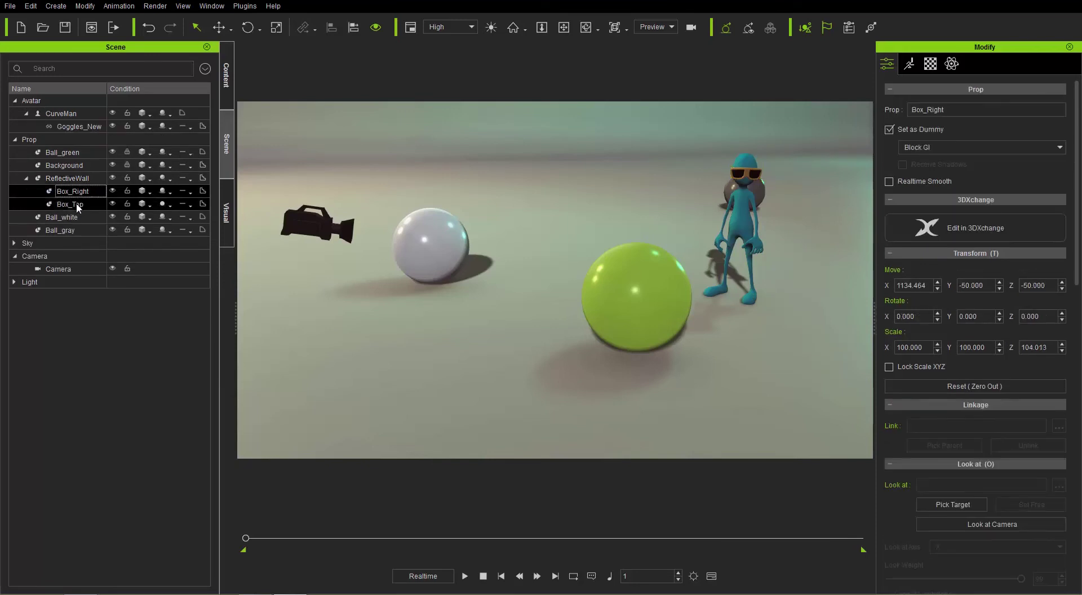
{"action": "left_click", "coordinate": [79, 178]}
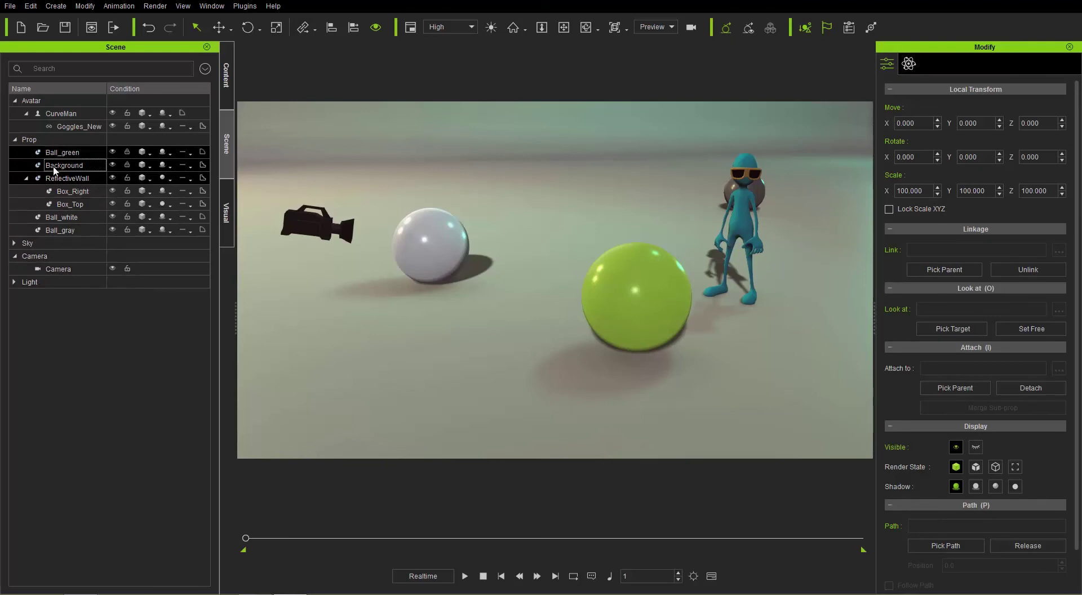
With ReflectiveWall collapsed, select all props via the Prop header, then select CurveMan.
{"action": "left_click", "coordinate": [26, 178]}
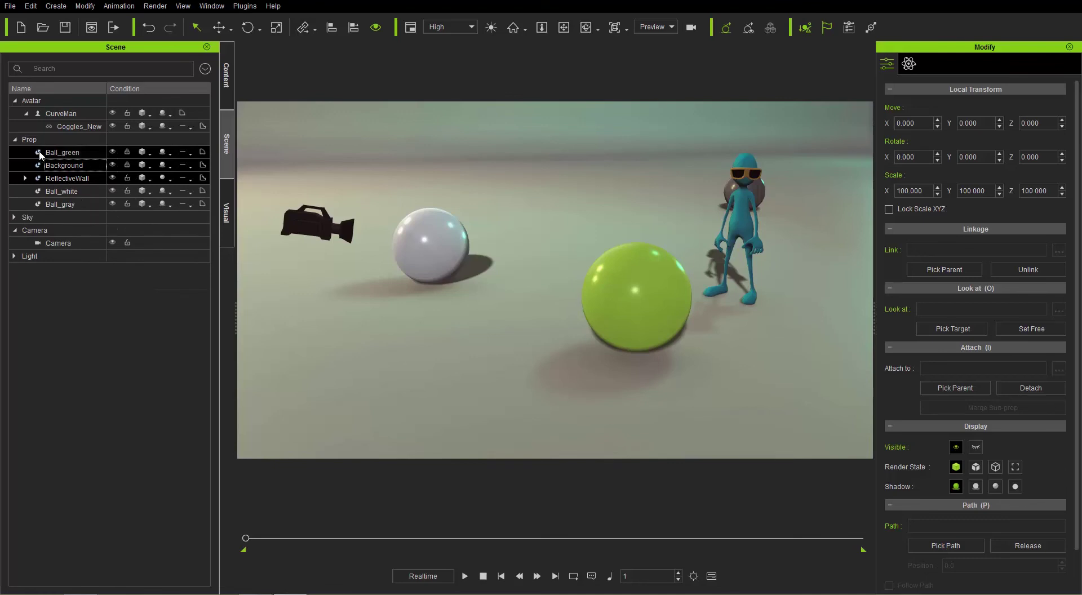
{"action": "left_click", "coordinate": [32, 142]}
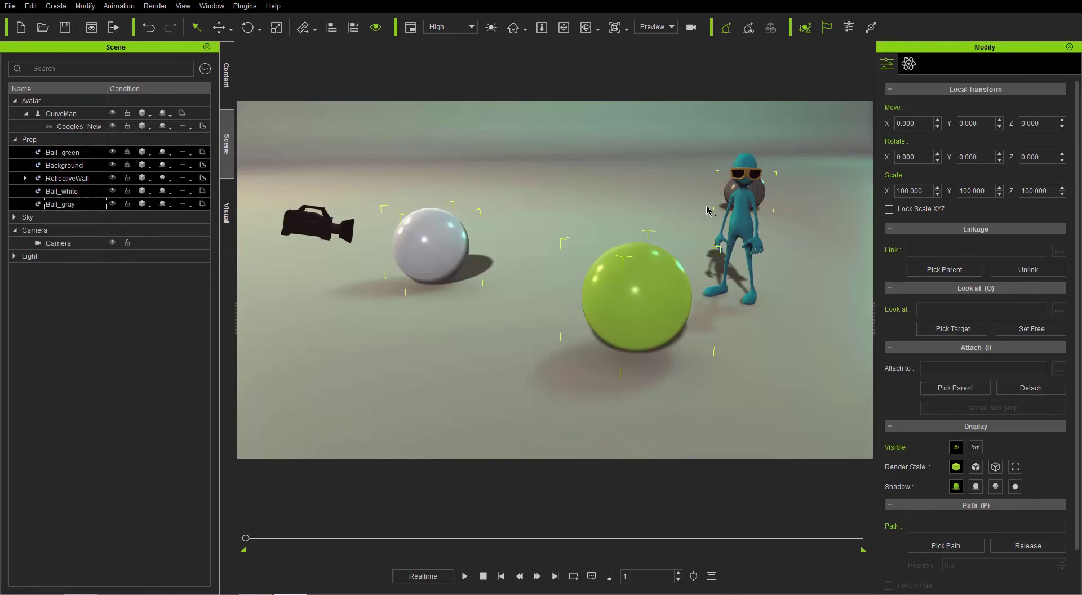
{"action": "left_click", "coordinate": [36, 100]}
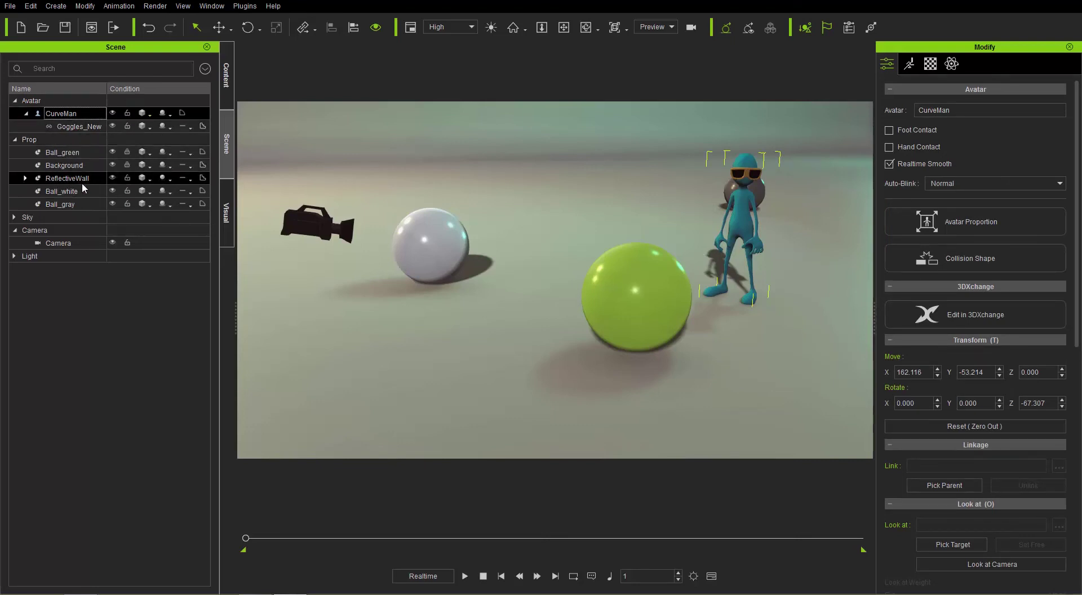
With ReflectiveWall expanded, select the whole Prop group and Ctrl-add Box_Top.
{"action": "left_click", "coordinate": [24, 178]}
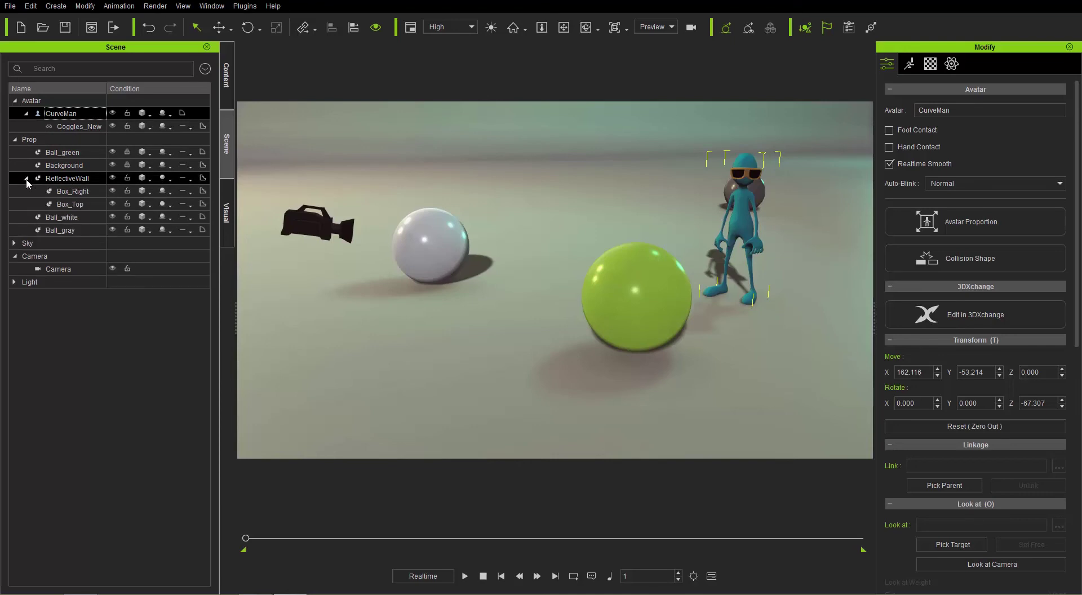
{"action": "left_click", "coordinate": [39, 142]}
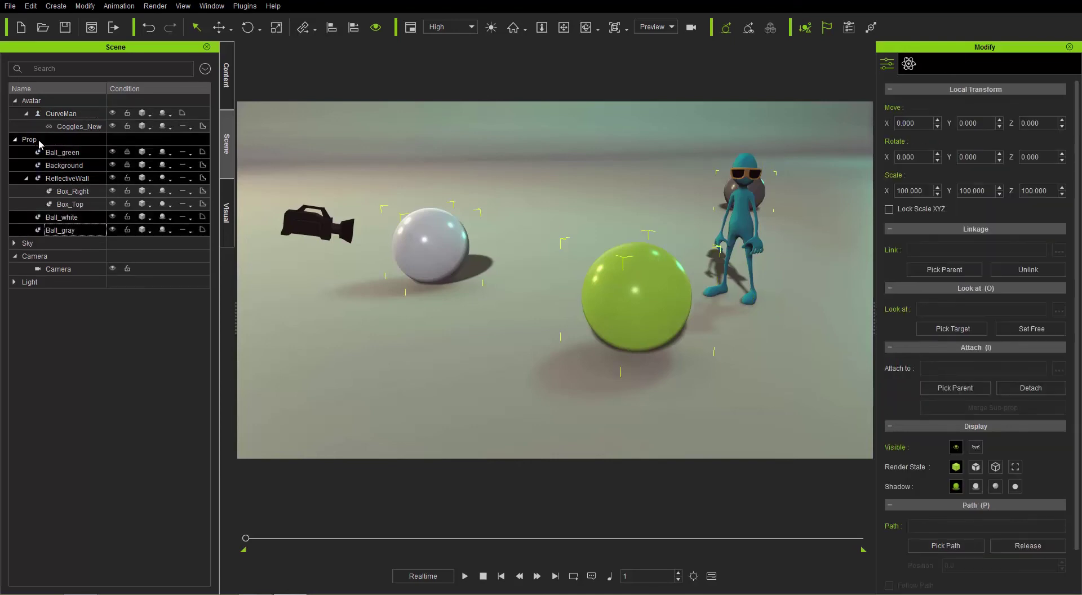
{"action": "left_click", "coordinate": [79, 205], "text": "ctrl"}
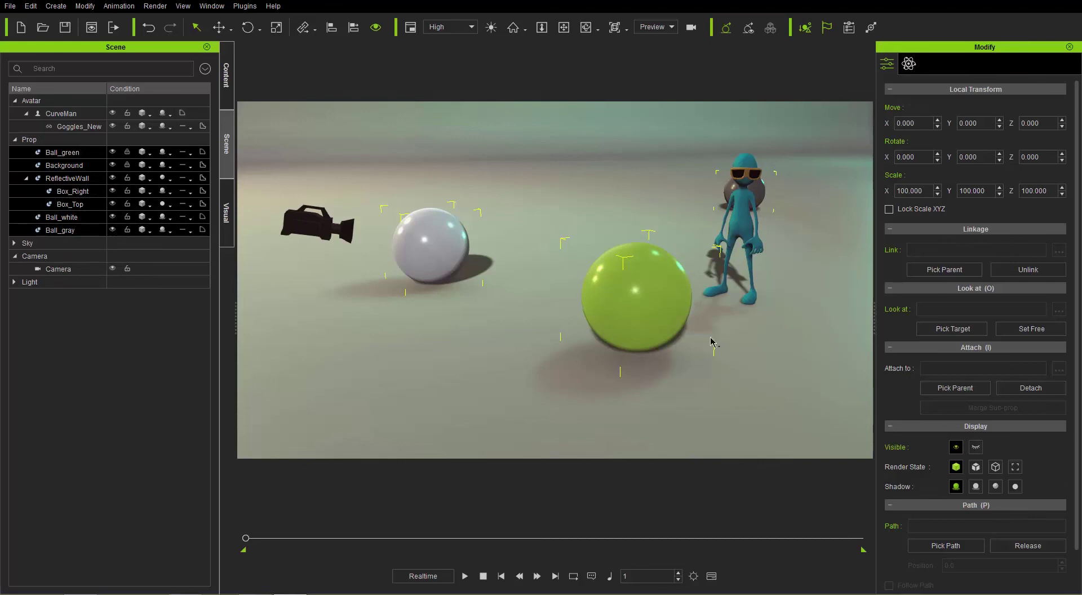
Select Ball_green, collapse ReflectiveWall, Shift-extend to Ball_white and Ctrl-add Ball_gray.
{"action": "left_click", "coordinate": [66, 155]}
{"action": "left_click", "coordinate": [26, 178]}
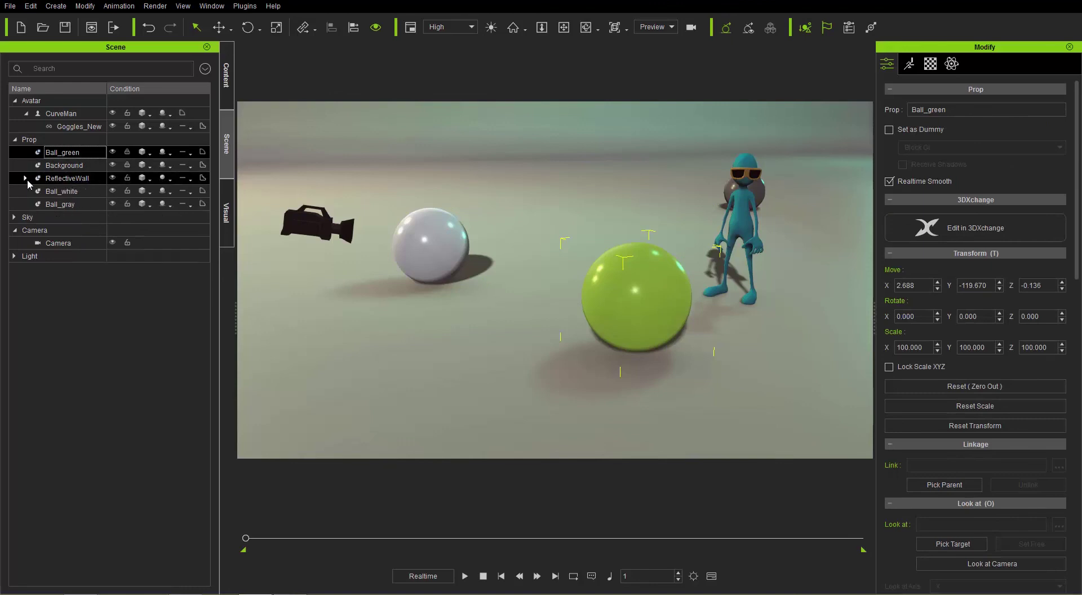
{"action": "left_click", "coordinate": [79, 195], "text": "shift"}
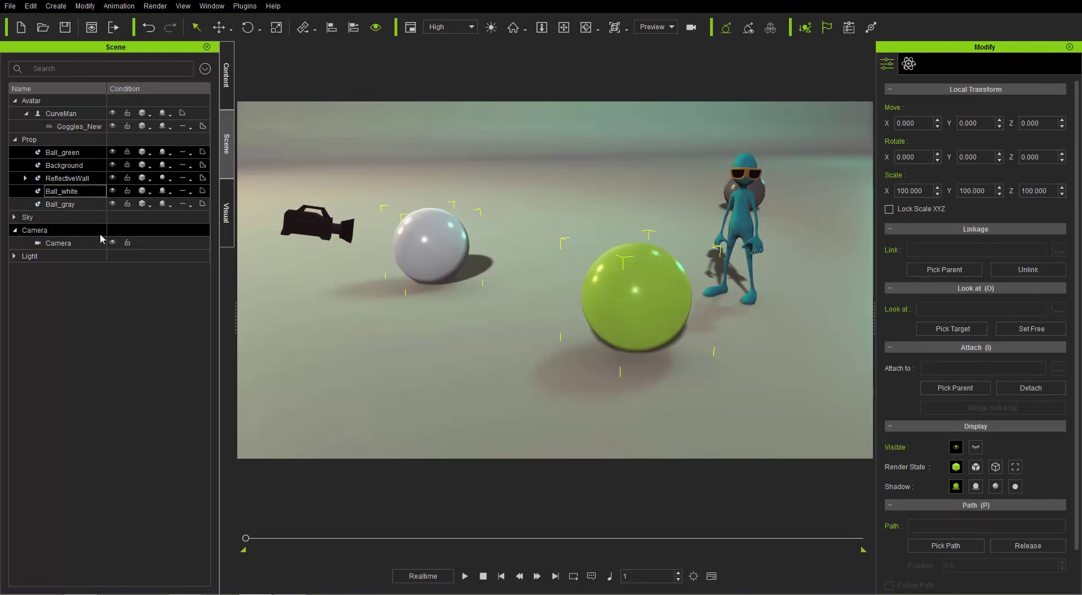
{"action": "left_click", "coordinate": [73, 206], "text": "shift"}
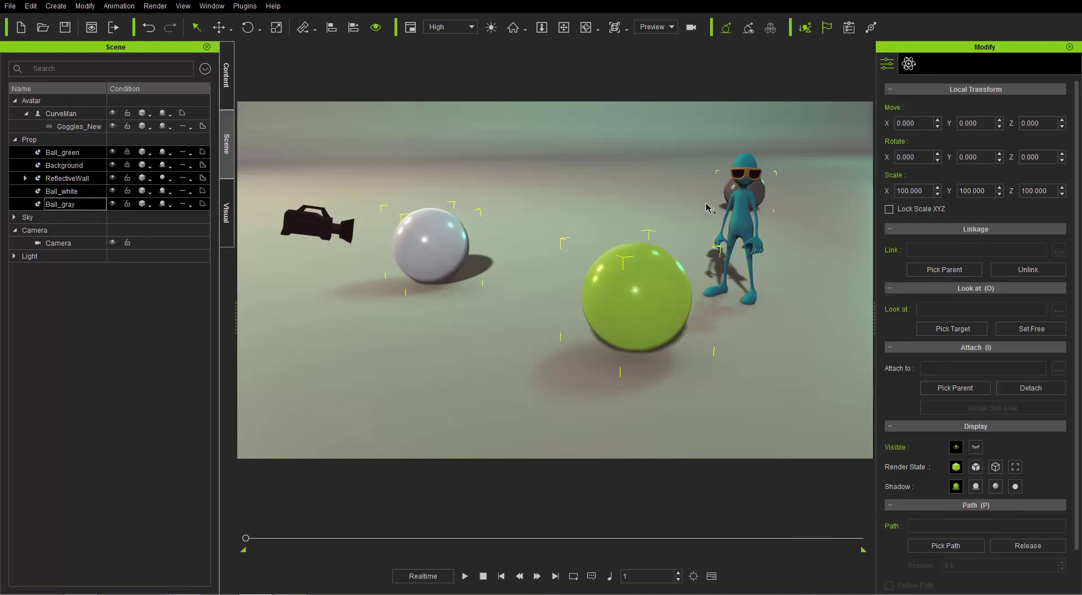
Redo the Ball_green-to-Ball_white range plus Ball_gray, then Ctrl-add the Camera.
{"action": "left_click", "coordinate": [84, 155]}
{"action": "left_click", "coordinate": [89, 193], "text": "shift"}
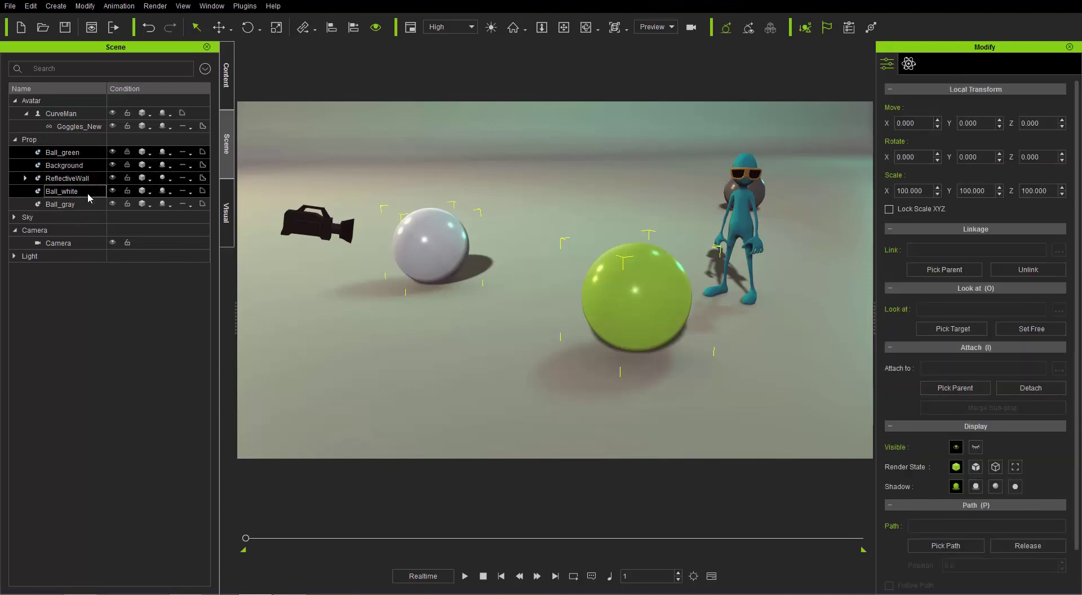
{"action": "left_click", "coordinate": [85, 204], "text": "shift"}
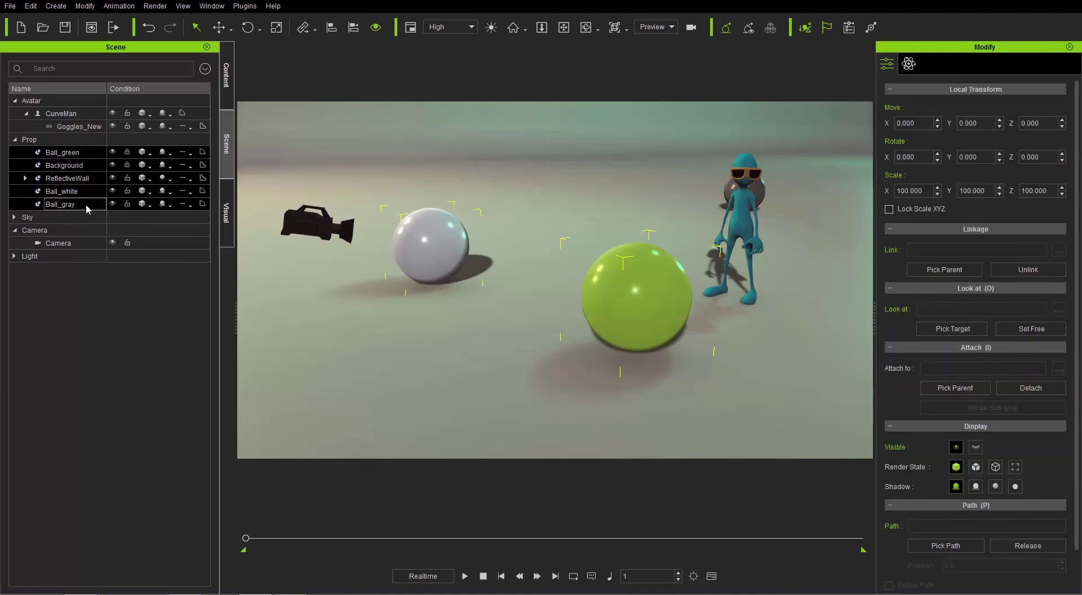
{"action": "left_click", "coordinate": [78, 244], "text": "ctrl"}
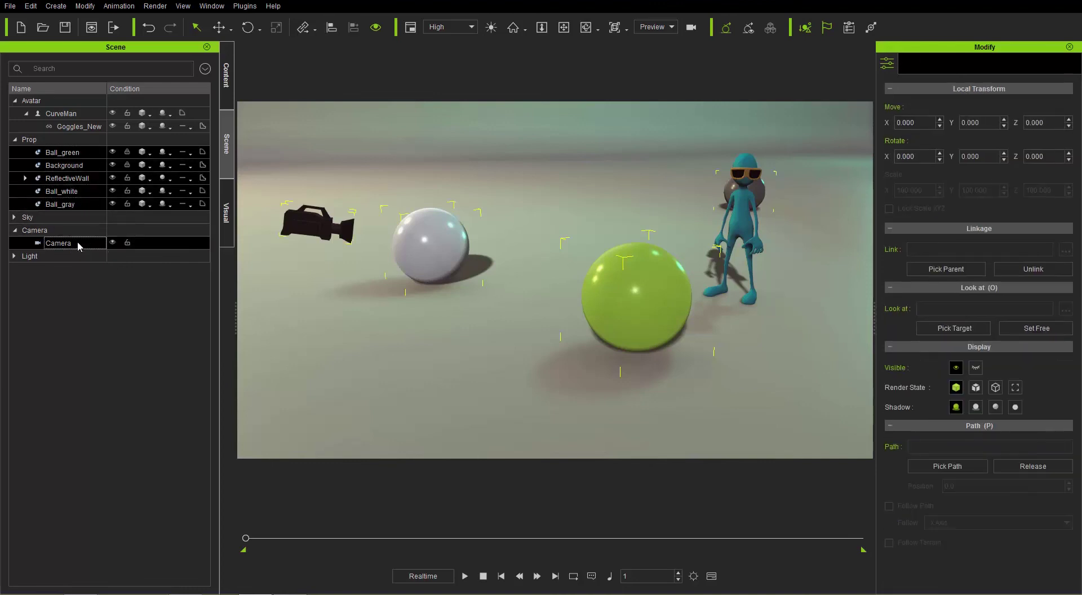